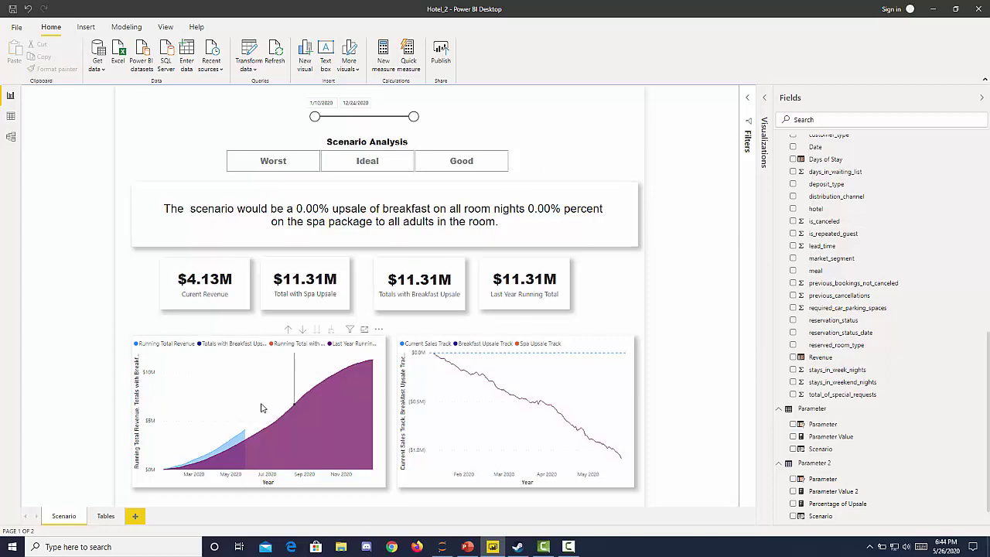
Switch the Scenario Analysis slicer from Worst to Good and compare the 60% breakfast and 50% spa chart values.
{"action": "mouse_move", "coordinate": [218, 453]}
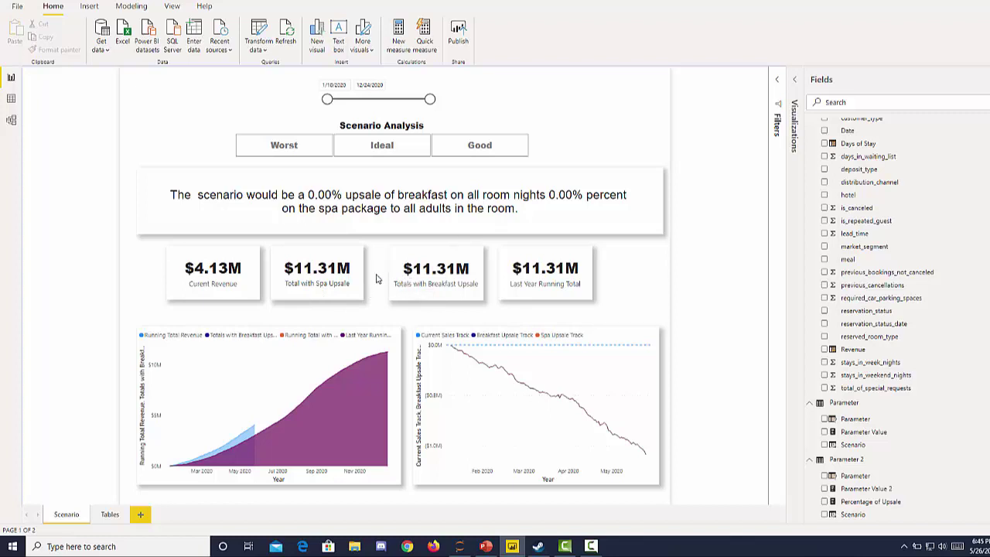
{"action": "left_click", "coordinate": [310, 152]}
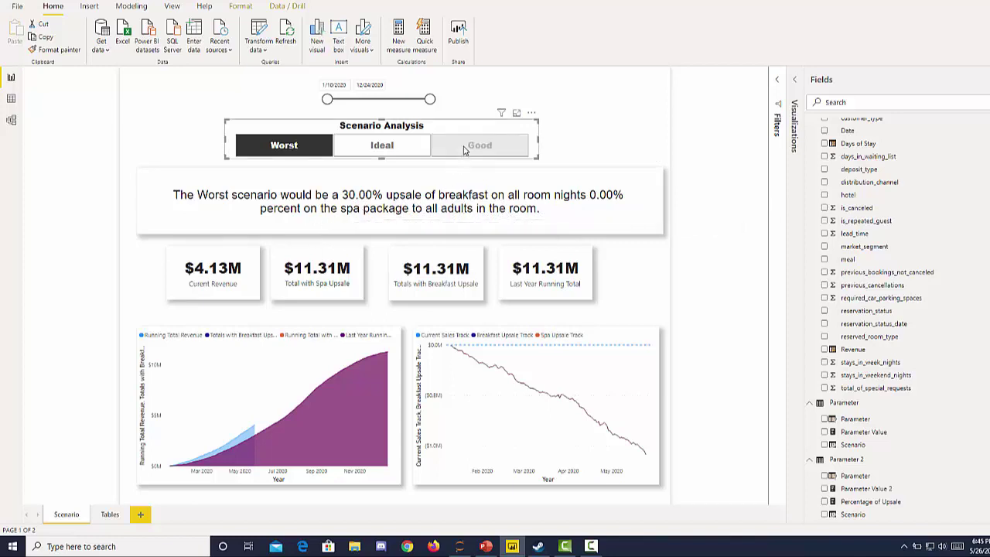
{"action": "left_click", "coordinate": [465, 150]}
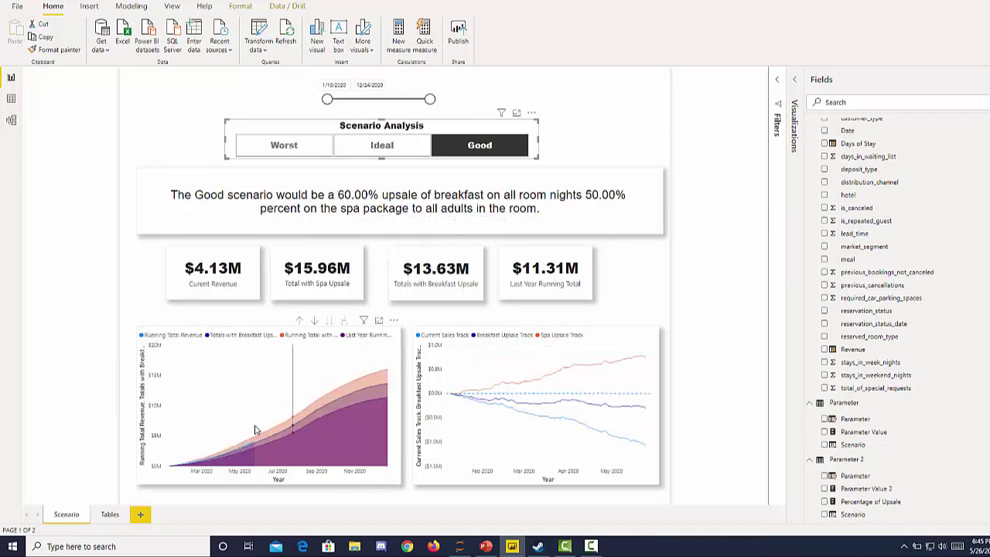
{"action": "mouse_move", "coordinate": [237, 449]}
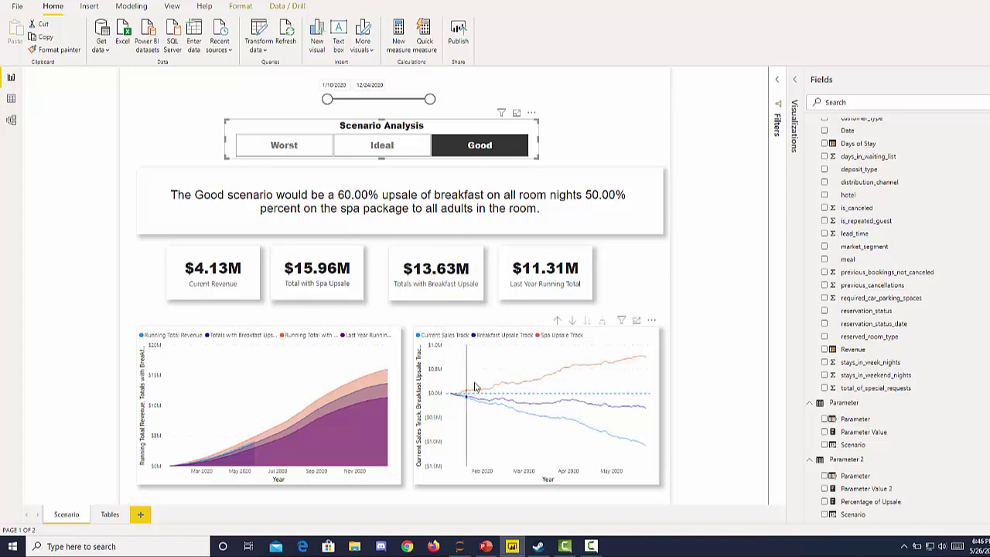
{"action": "mouse_move", "coordinate": [515, 385]}
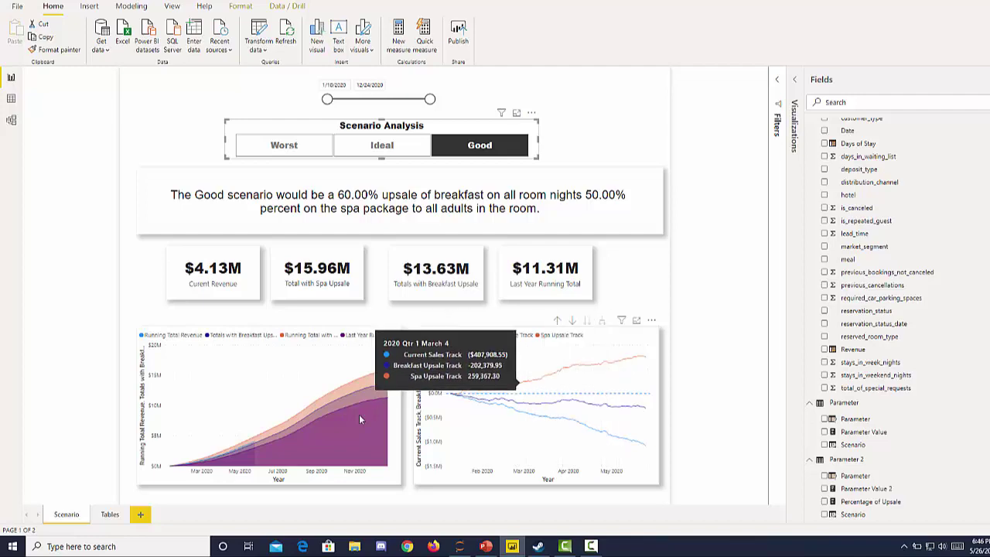
Open the Tables page and scroll through the daily 2020 revenue, breakfast and spa upsale rows.
{"action": "left_click", "coordinate": [109, 515]}
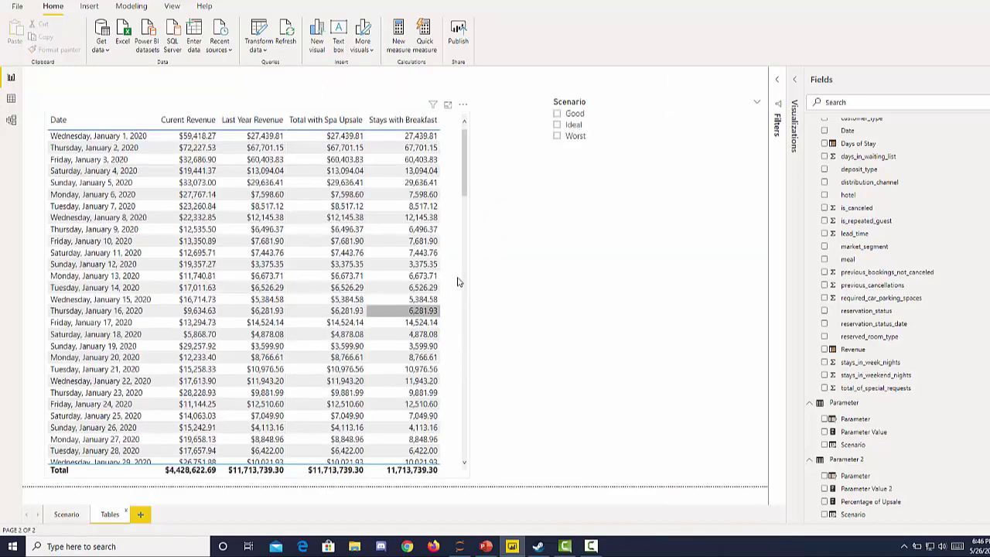
{"action": "left_click", "coordinate": [418, 182]}
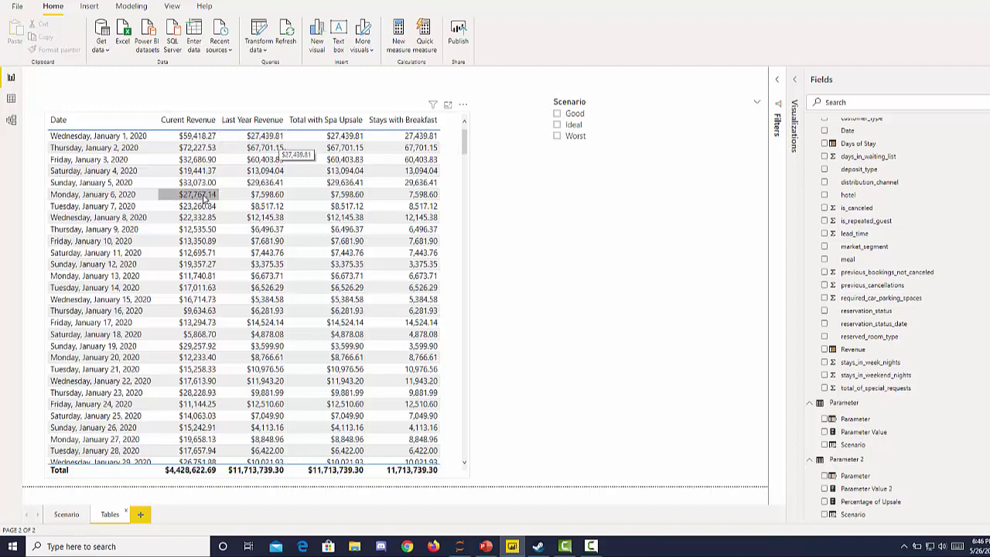
{"action": "scroll", "coordinate": [193, 137], "scroll_direction": "down", "scroll_amount": 20}
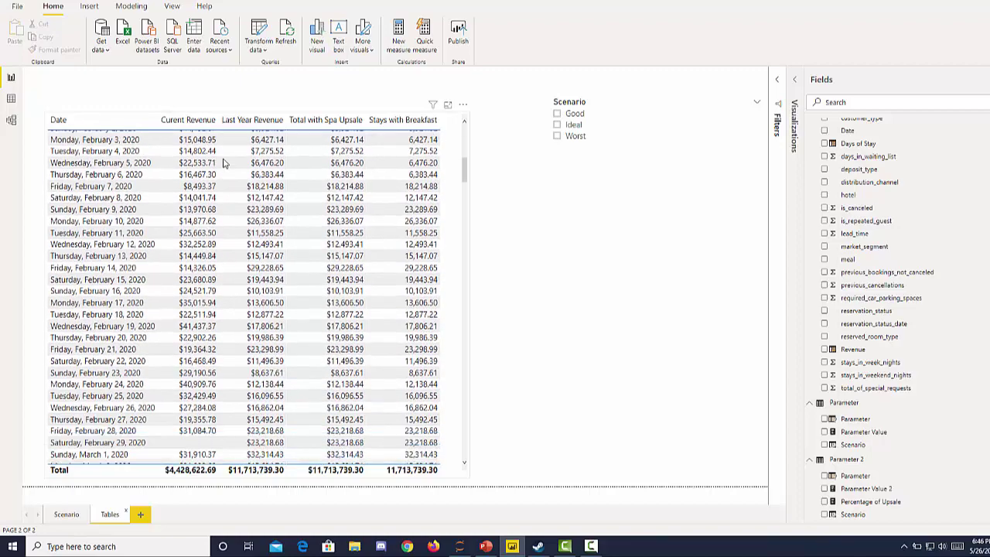
{"action": "scroll", "coordinate": [224, 255], "scroll_direction": "down", "scroll_amount": 16}
{"action": "scroll", "coordinate": [217, 263], "scroll_direction": "up", "scroll_amount": 9}
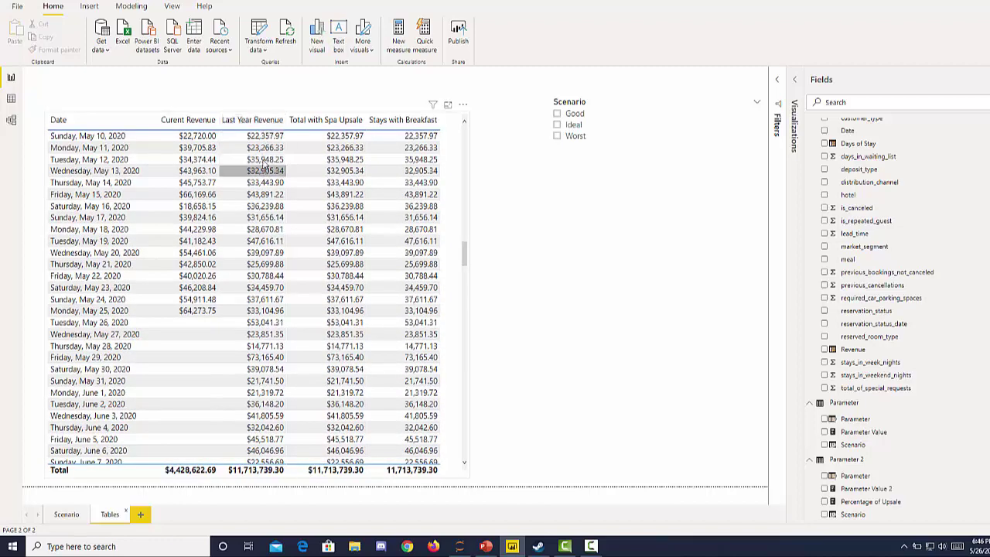
{"action": "scroll", "coordinate": [279, 232], "scroll_direction": "down", "scroll_amount": 12}
{"action": "scroll", "coordinate": [292, 305], "scroll_direction": "down", "scroll_amount": 20}
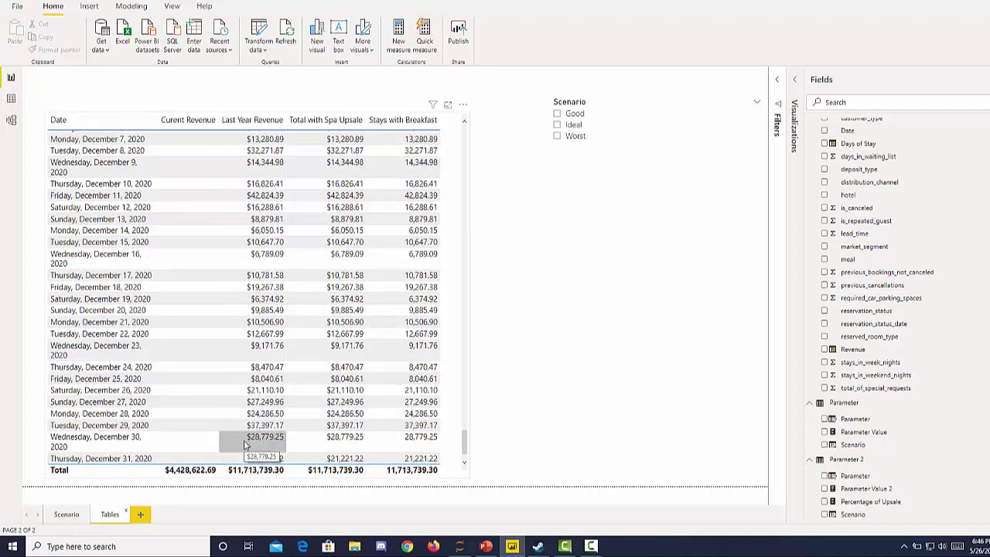
{"action": "scroll", "coordinate": [245, 445], "scroll_direction": "up", "scroll_amount": 20}
Search the fields for 'last' and read the full Last Year Revenue DAX formula.
{"action": "left_click", "coordinate": [848, 105]}
{"action": "type", "text": "l"}
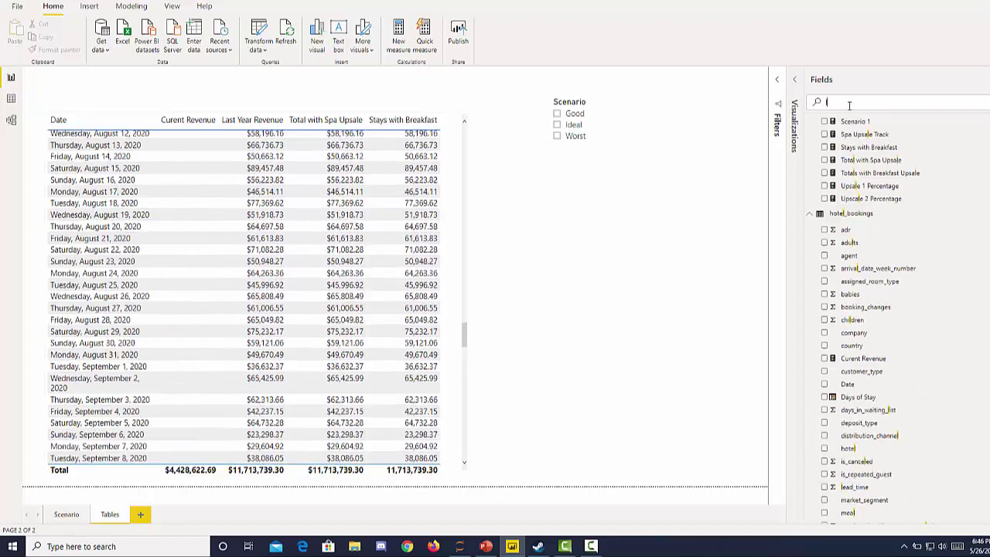
{"action": "type", "text": "ast"}
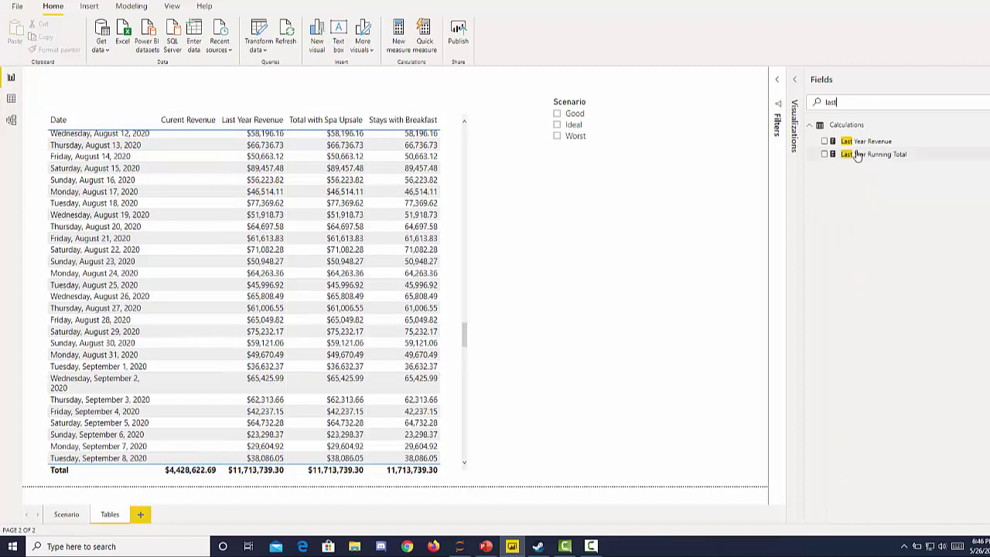
{"action": "left_click", "coordinate": [858, 144]}
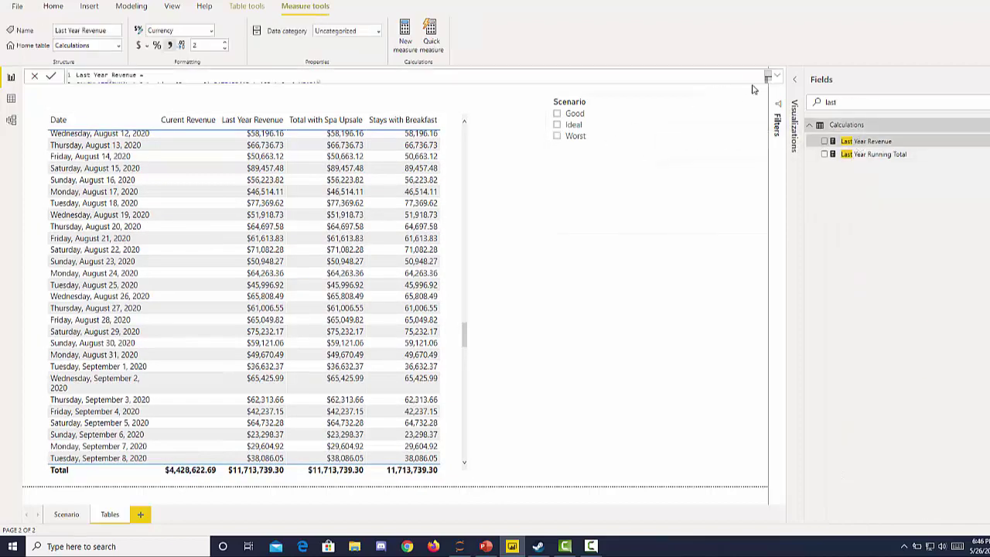
{"action": "left_click", "coordinate": [776, 80]}
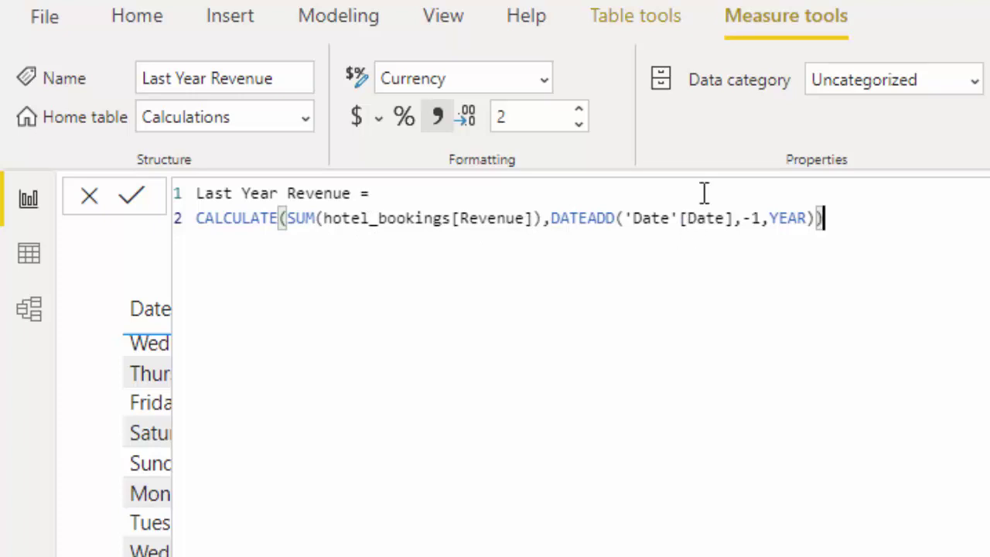
{"action": "key", "text": "Return"}
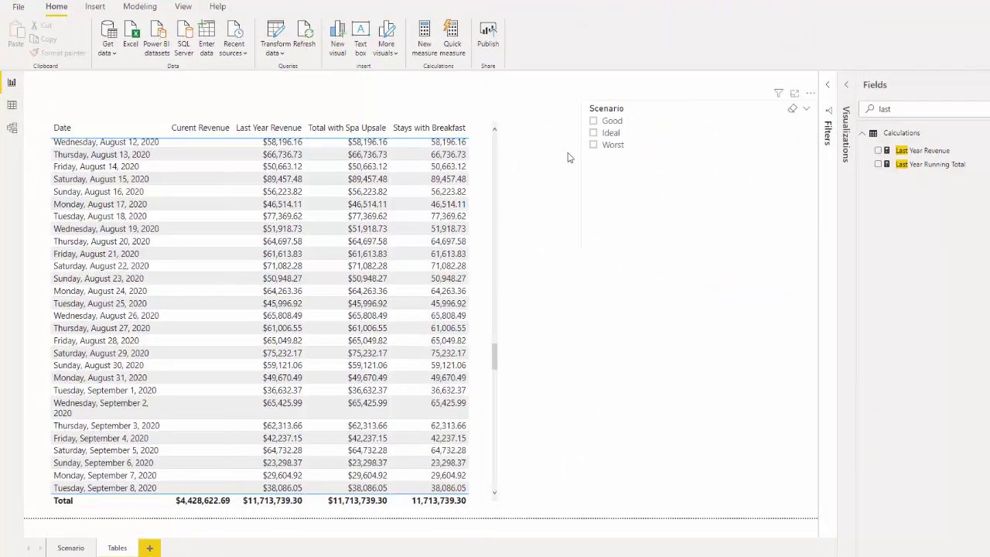
Filter the daily table to the Good scenario, then glance at Model view and return to Report view.
{"action": "left_click", "coordinate": [601, 148]}
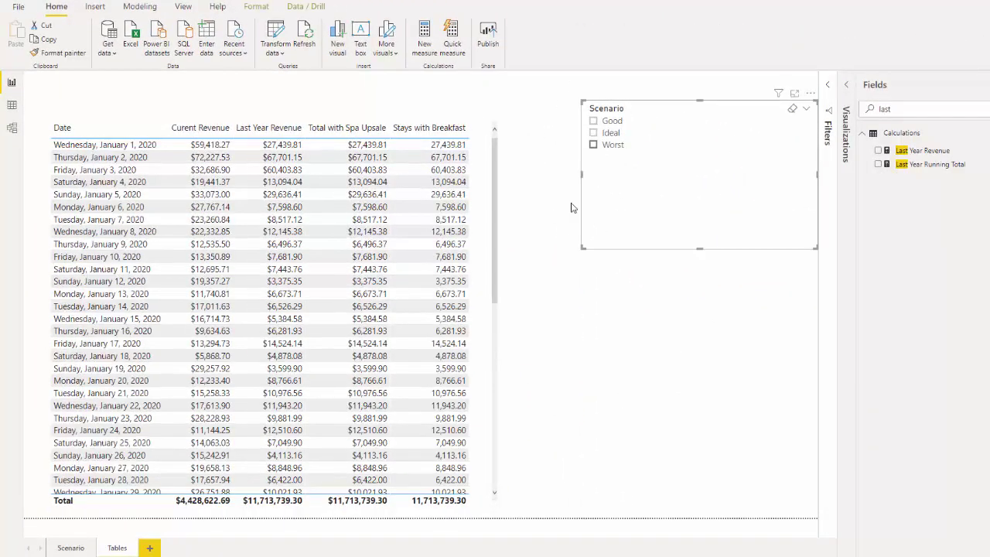
{"action": "left_click", "coordinate": [562, 227]}
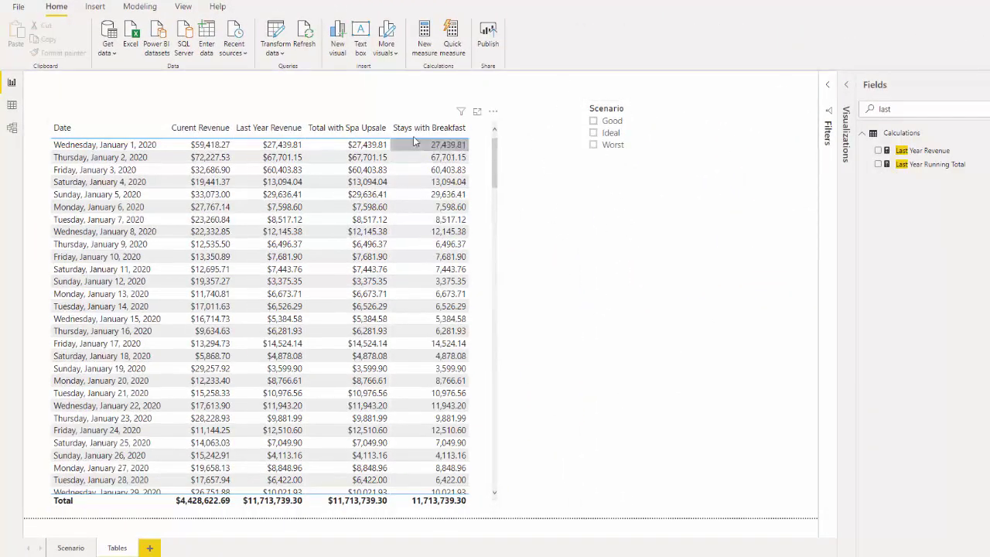
{"action": "left_click", "coordinate": [594, 122]}
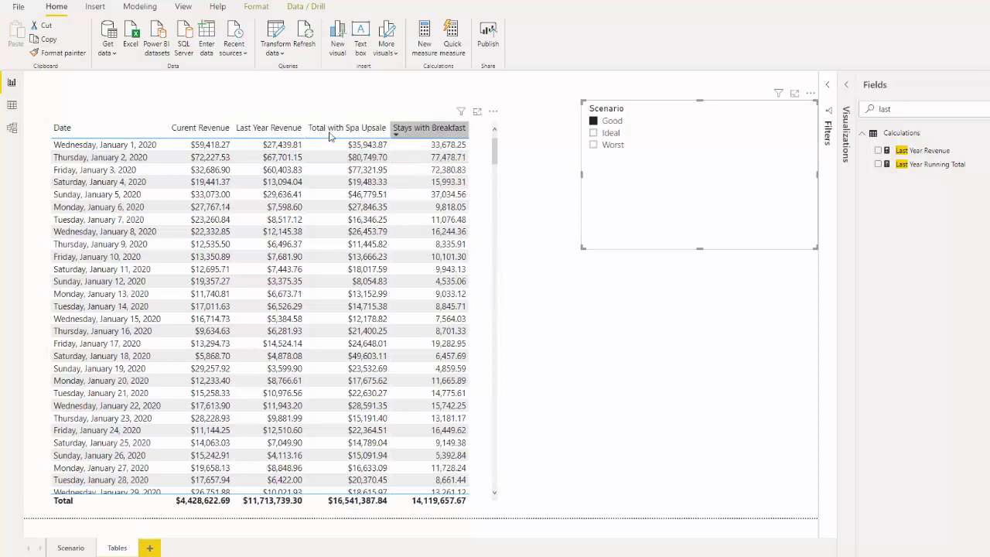
{"action": "left_click", "coordinate": [12, 109]}
{"action": "left_click", "coordinate": [12, 127]}
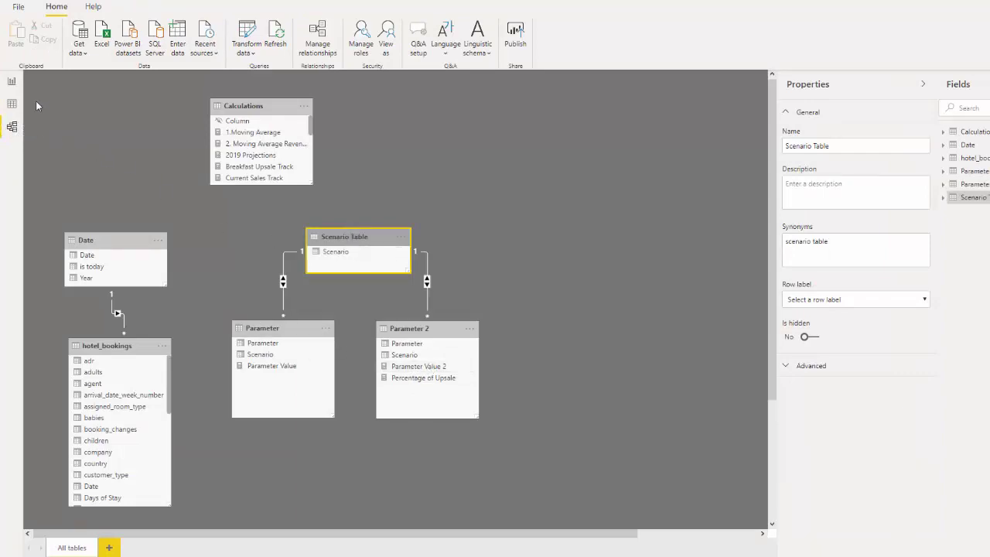
{"action": "left_click", "coordinate": [12, 80]}
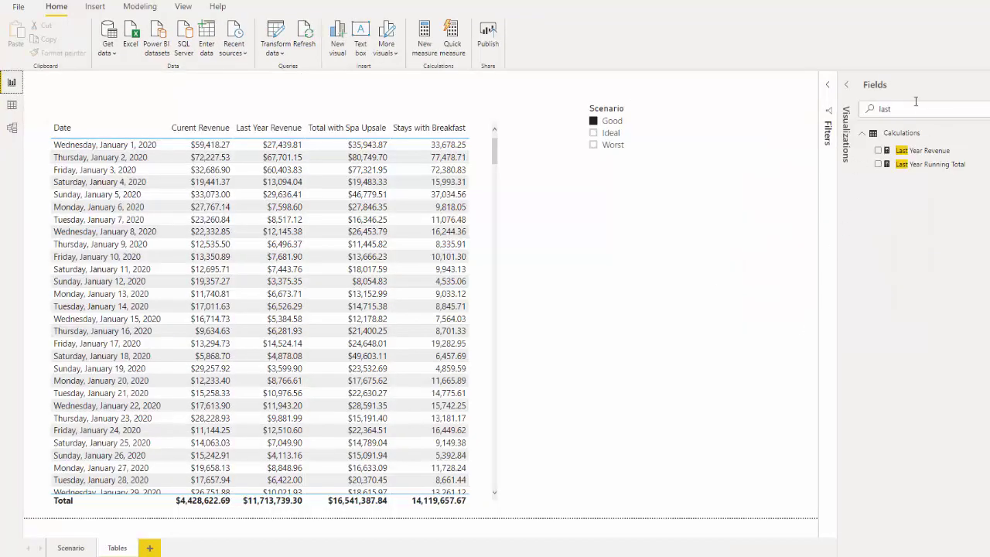
Clear the field search, try adding Scenario Table's Scenario field, then delete the Scenario table and slicer visuals.
{"action": "left_click_drag", "start_coordinate": [916, 101], "coordinate": [873, 103]}
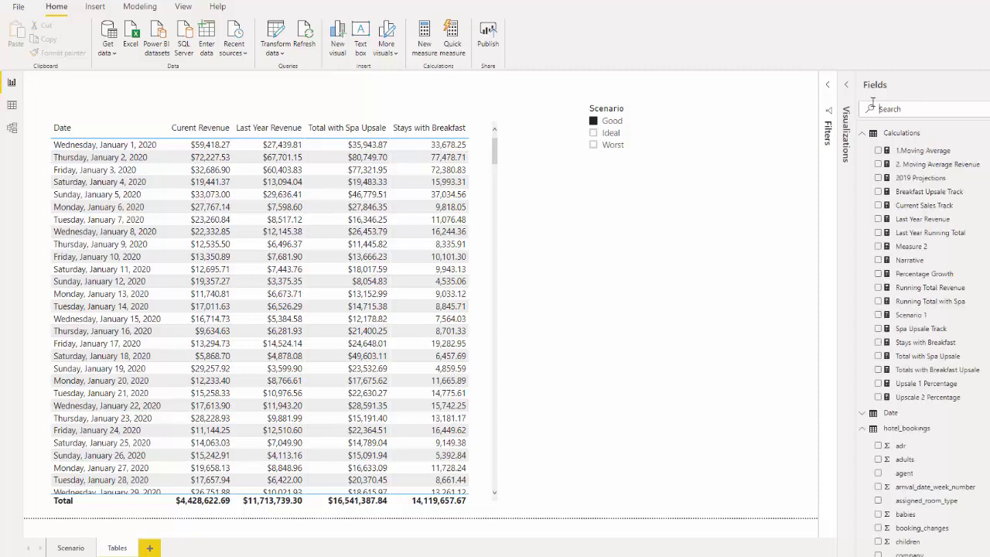
{"action": "scroll", "coordinate": [965, 492], "scroll_direction": "down", "scroll_amount": 10}
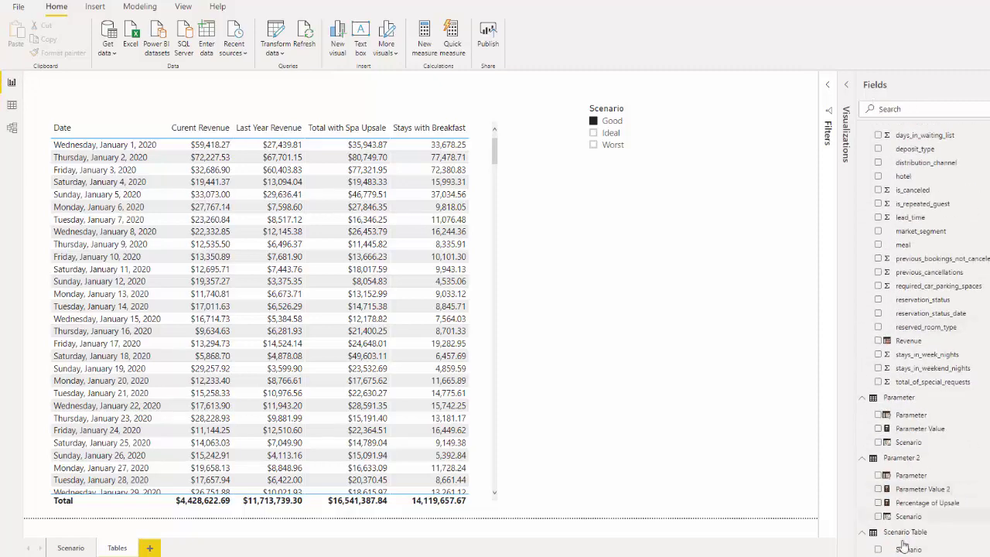
{"action": "left_click", "coordinate": [901, 550]}
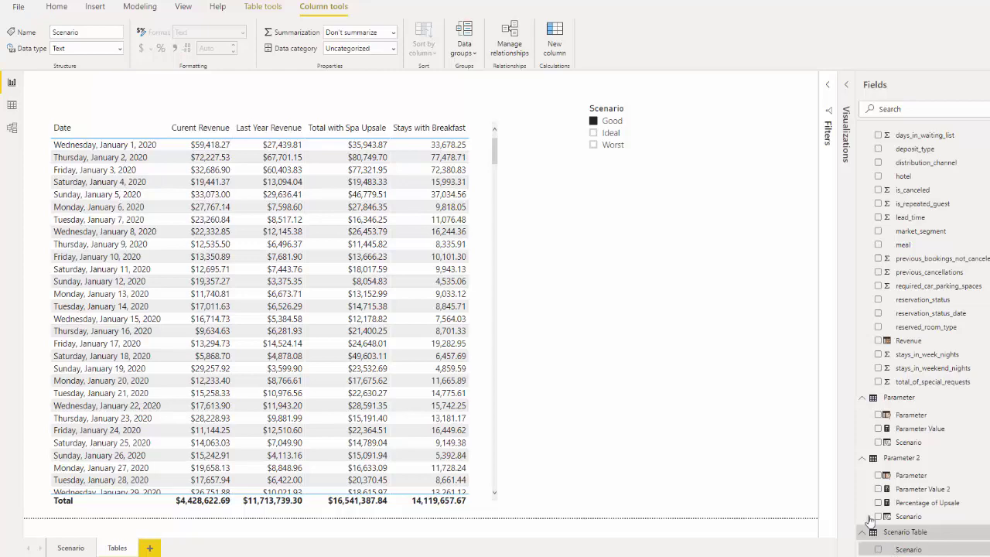
{"action": "left_click", "coordinate": [878, 549]}
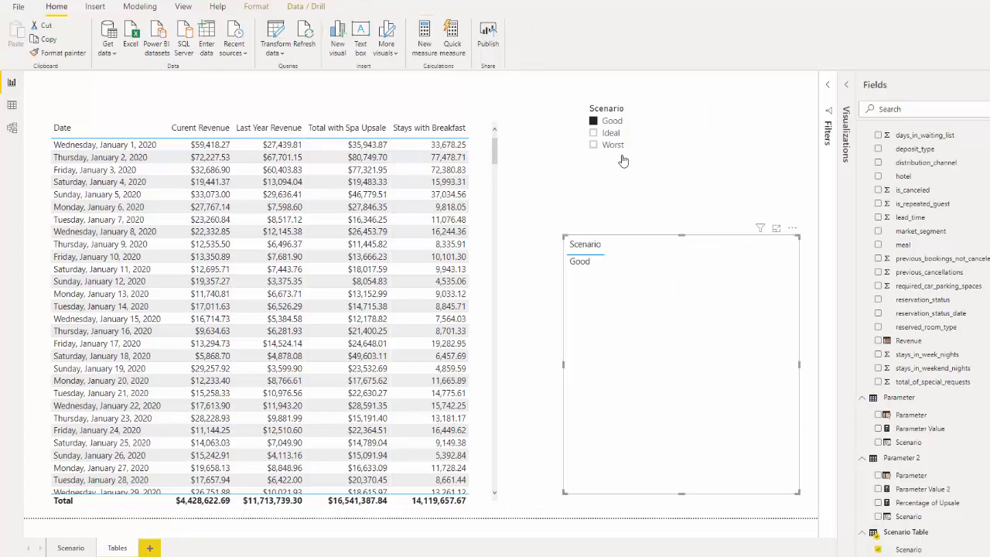
{"action": "left_click", "coordinate": [594, 134]}
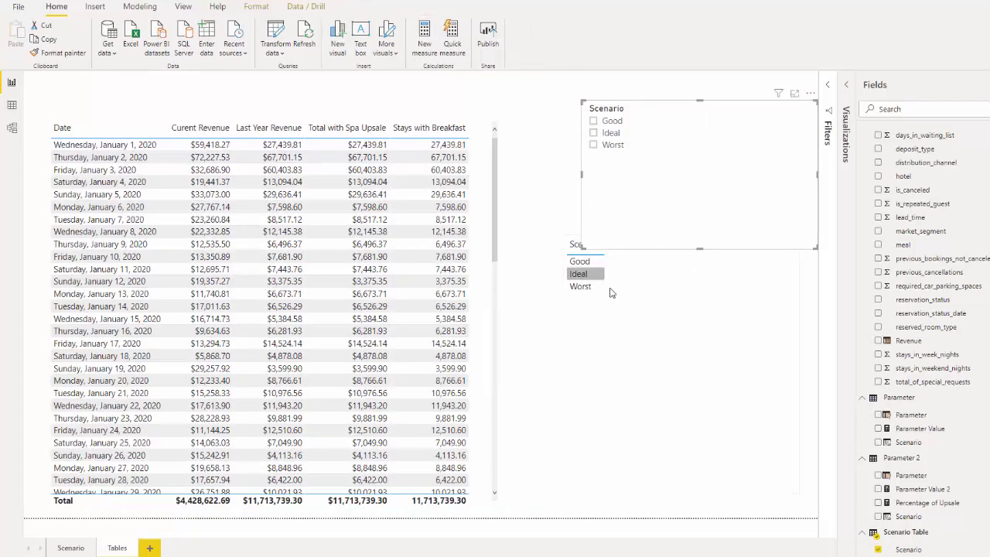
{"action": "left_click_drag", "start_coordinate": [699, 248], "coordinate": [683, 169]}
{"action": "left_click", "coordinate": [691, 243]}
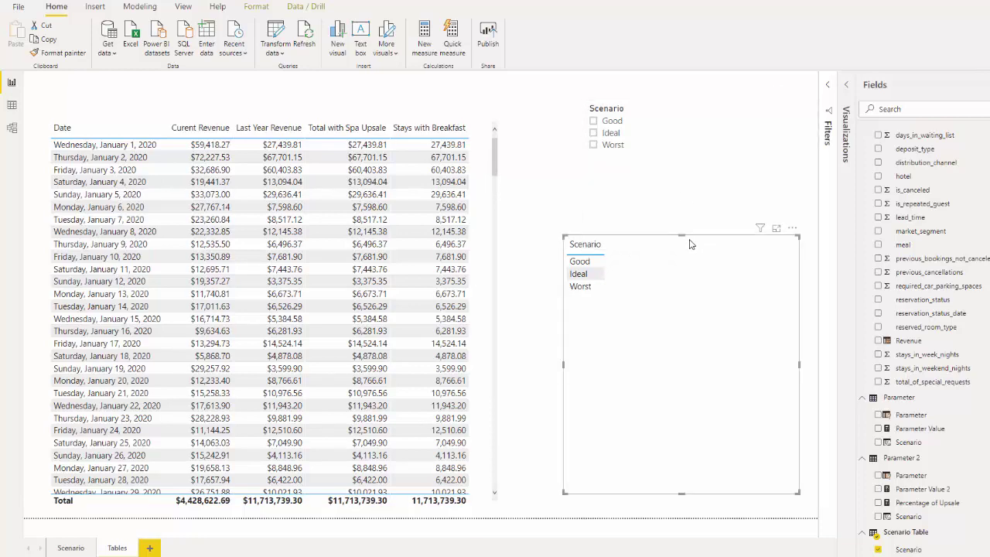
{"action": "key", "text": "Delete"}
{"action": "left_click", "coordinate": [691, 114]}
{"action": "key", "text": "Delete"}
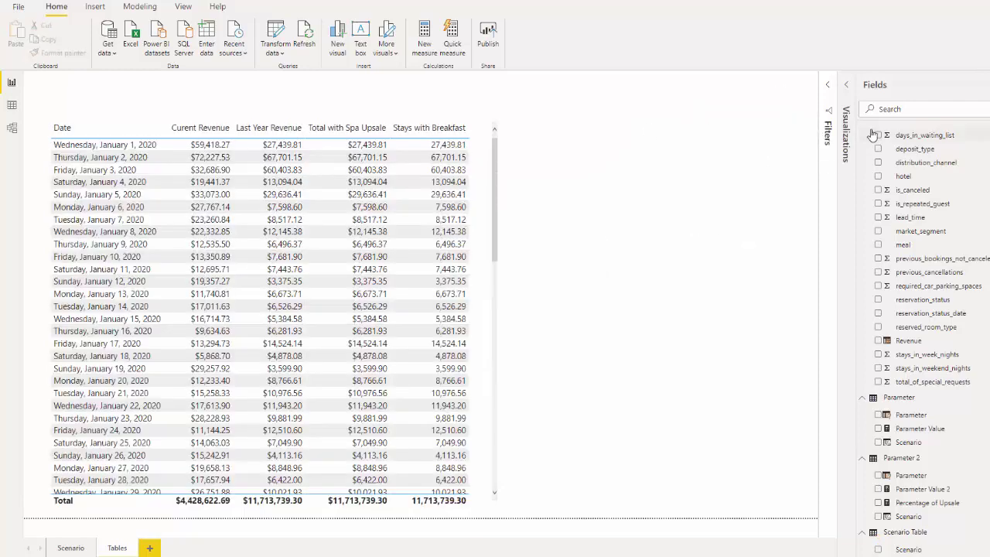
Collapse the hotel_bookings, Calculations, Parameter 2 and Parameter field lists.
{"action": "scroll", "coordinate": [915, 180], "scroll_direction": "up", "scroll_amount": 1}
{"action": "scroll", "coordinate": [915, 181], "scroll_direction": "up", "scroll_amount": 10}
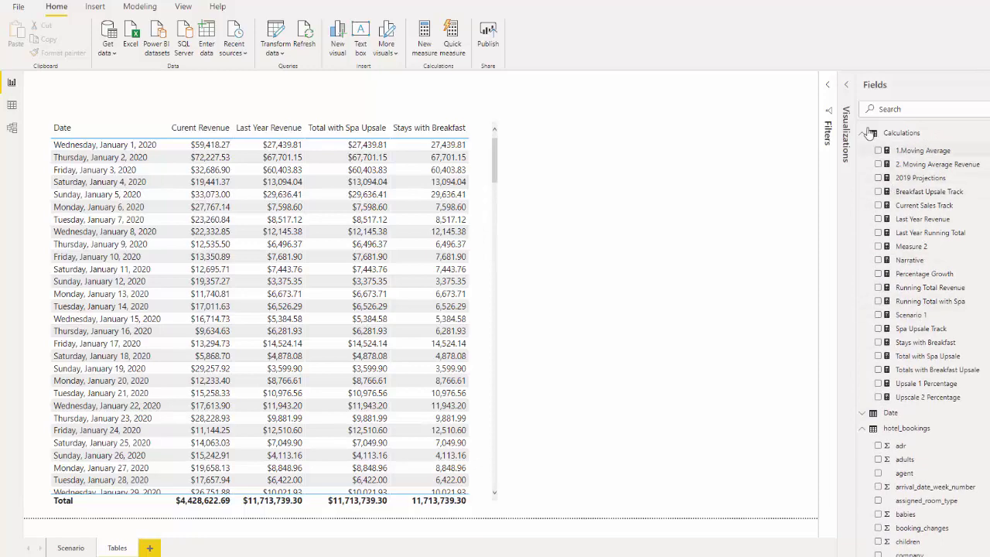
{"action": "scroll", "coordinate": [897, 232], "scroll_direction": "down", "scroll_amount": 10}
{"action": "left_click", "coordinate": [889, 134]}
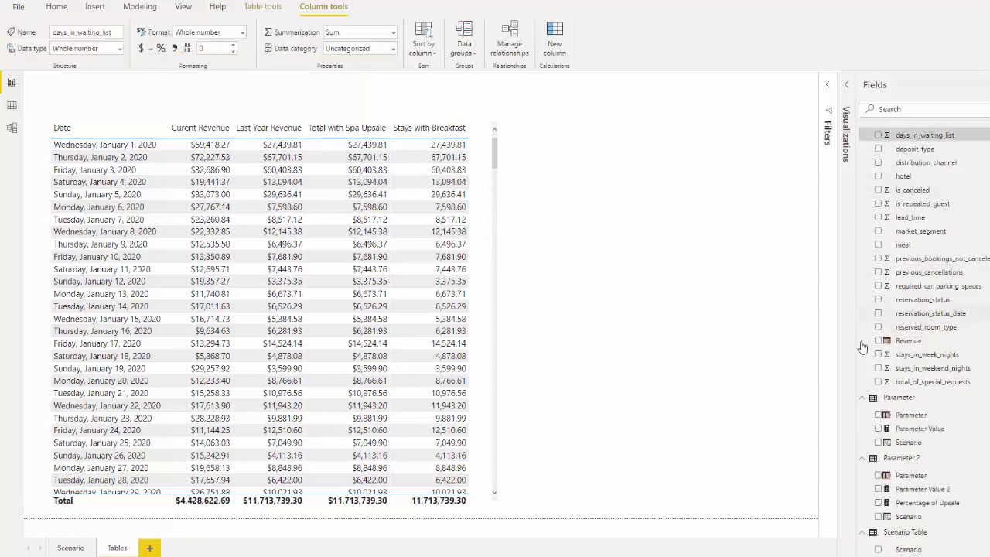
{"action": "scroll", "coordinate": [882, 232], "scroll_direction": "up", "scroll_amount": 1}
{"action": "scroll", "coordinate": [884, 195], "scroll_direction": "up", "scroll_amount": 10}
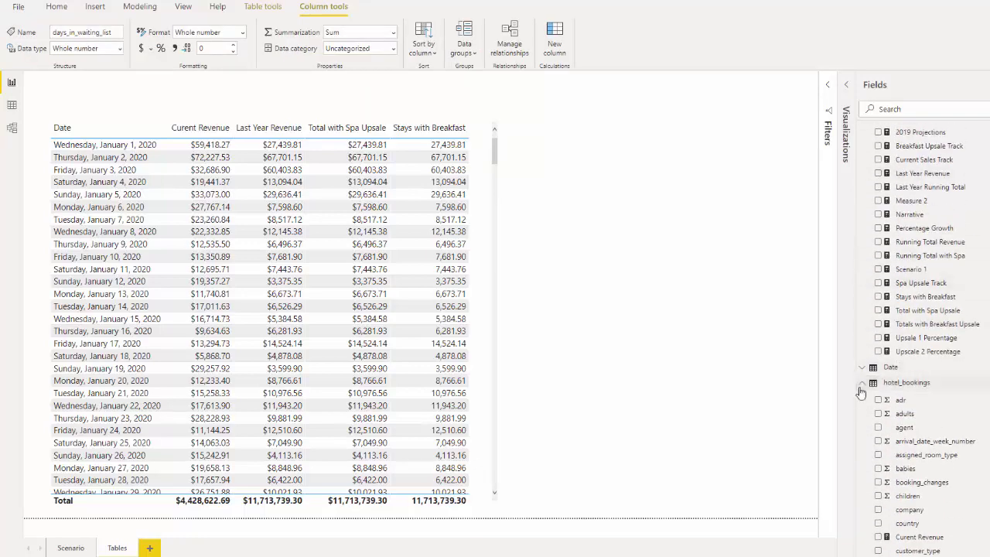
{"action": "left_click", "coordinate": [864, 384]}
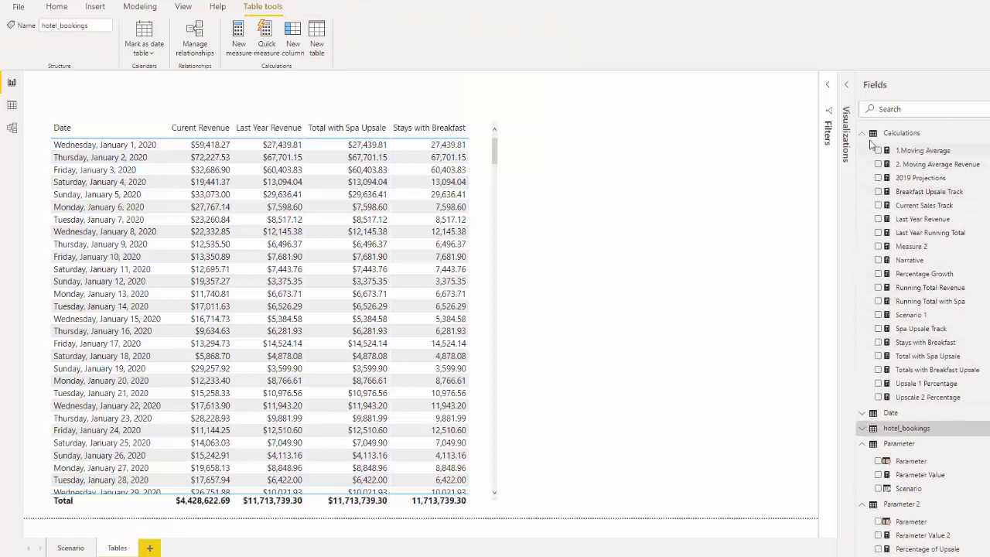
{"action": "left_click", "coordinate": [865, 135]}
{"action": "left_click", "coordinate": [863, 246]}
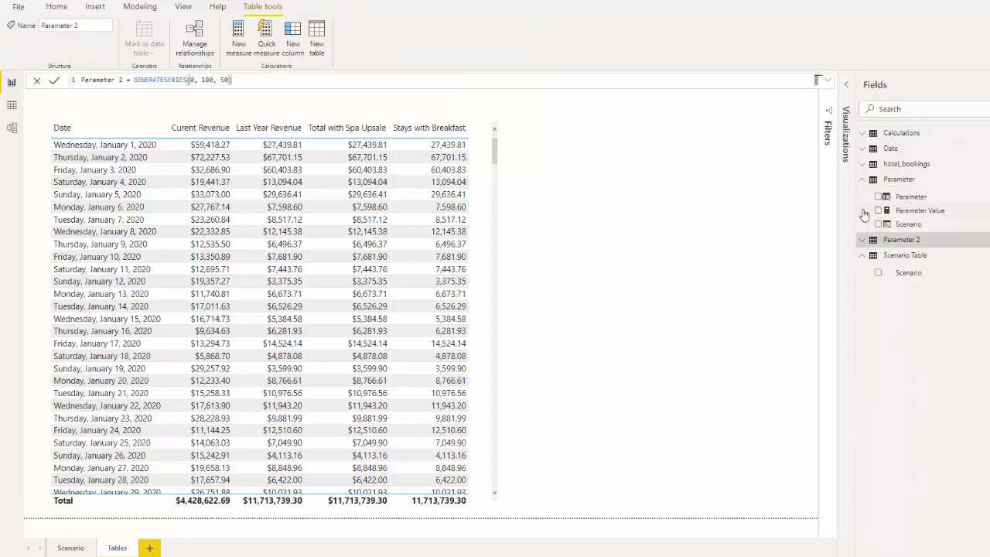
{"action": "left_click", "coordinate": [863, 179]}
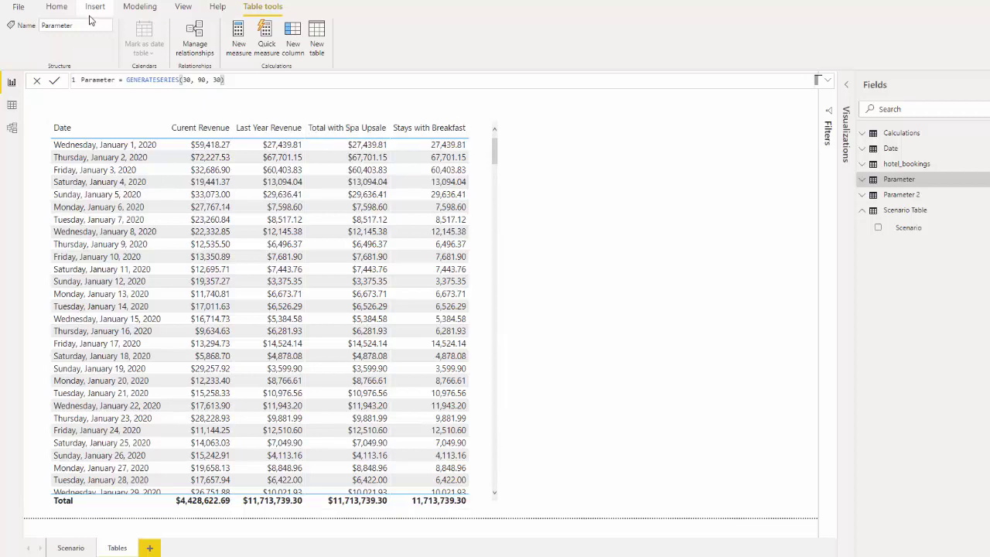
Start a new what-if parameter from the Modeling ribbon with Whole number data type.
{"action": "left_click", "coordinate": [139, 7]}
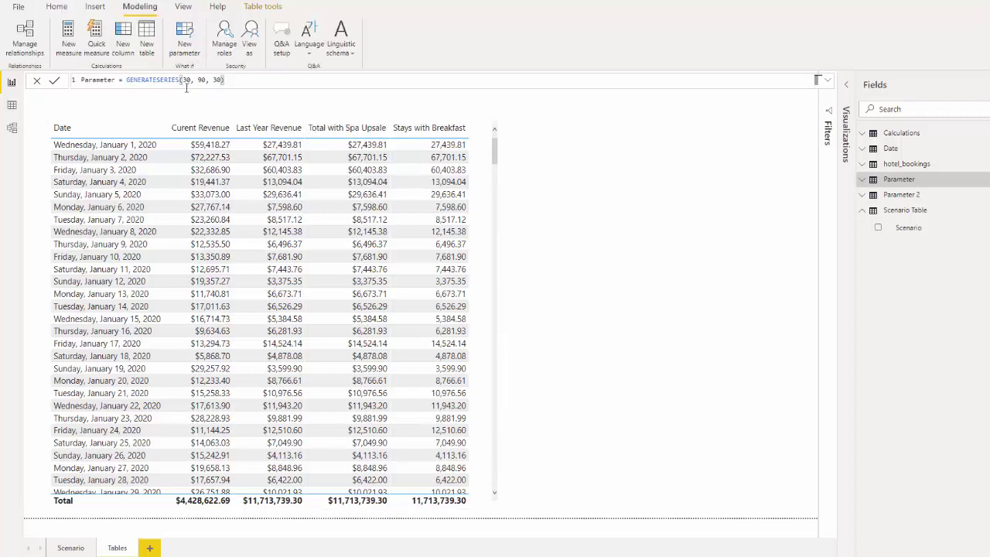
{"action": "left_click", "coordinate": [181, 44]}
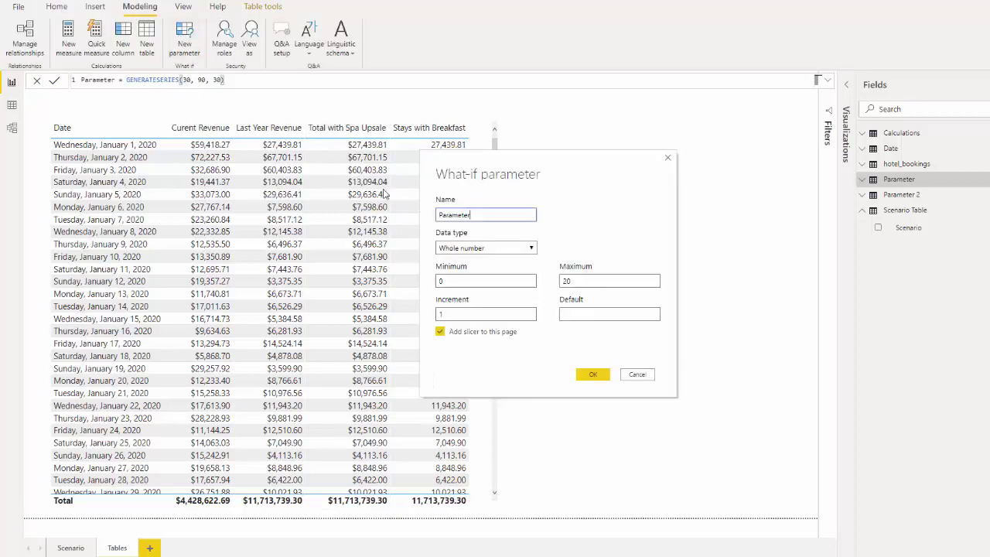
{"action": "left_click_drag", "start_coordinate": [584, 190], "coordinate": [677, 181]}
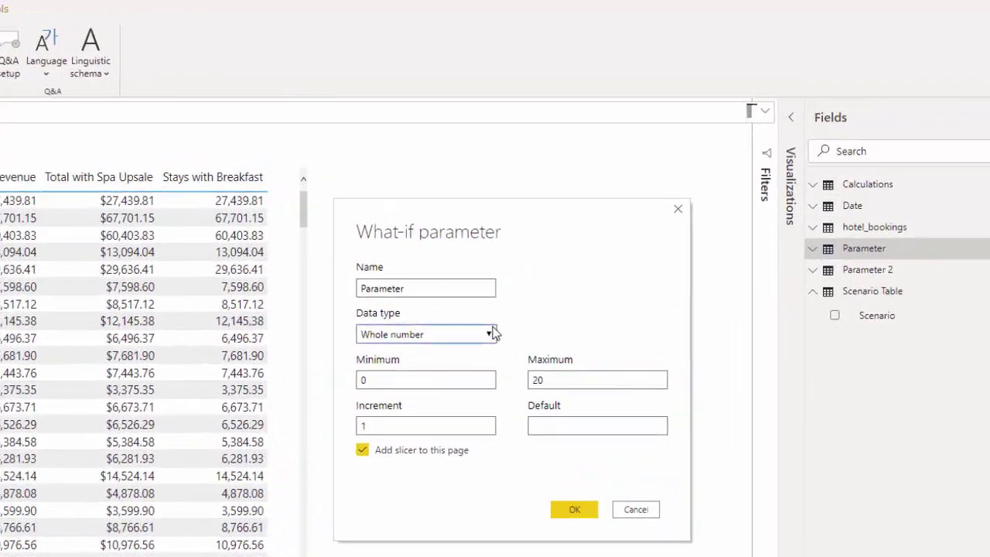
{"action": "left_click", "coordinate": [619, 246]}
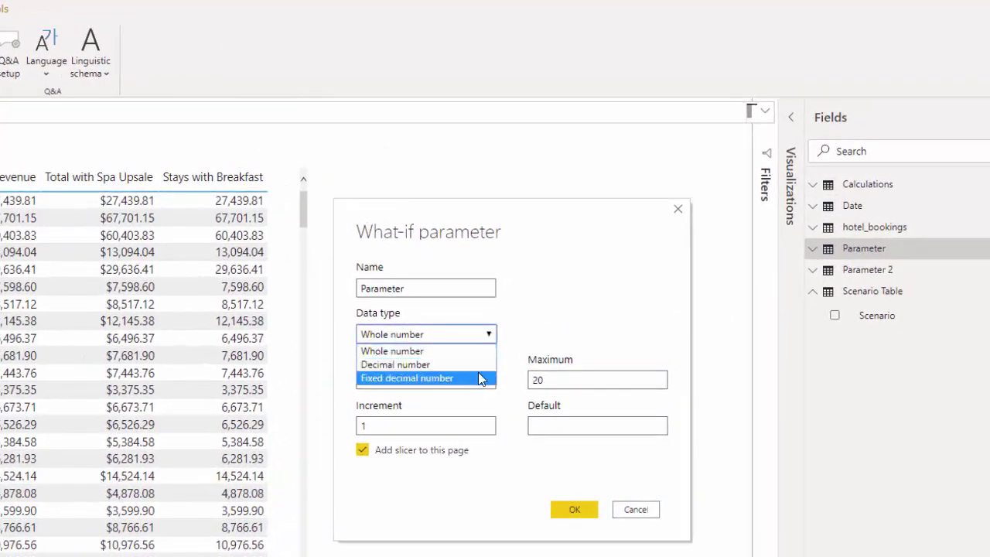
{"action": "left_click", "coordinate": [523, 333]}
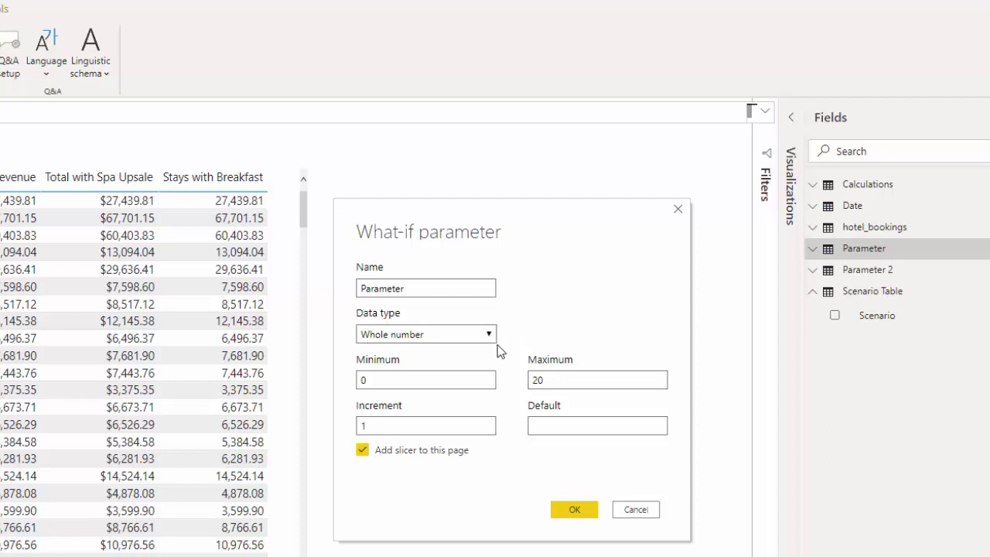
Set minimum 0, maximum 100, increment 50, default 0, no slicer, and create the parameter.
{"action": "left_click", "coordinate": [455, 380]}
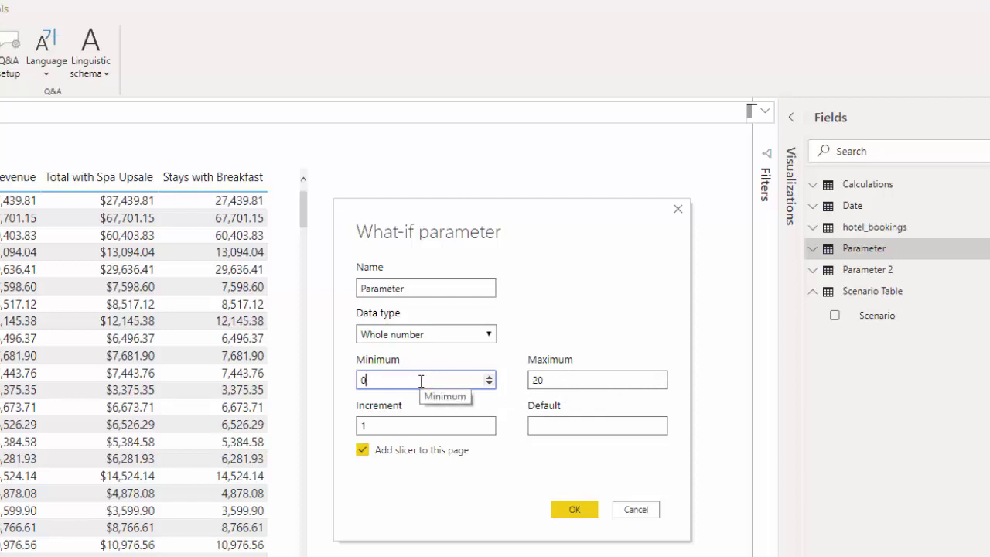
{"action": "left_click", "coordinate": [537, 380]}
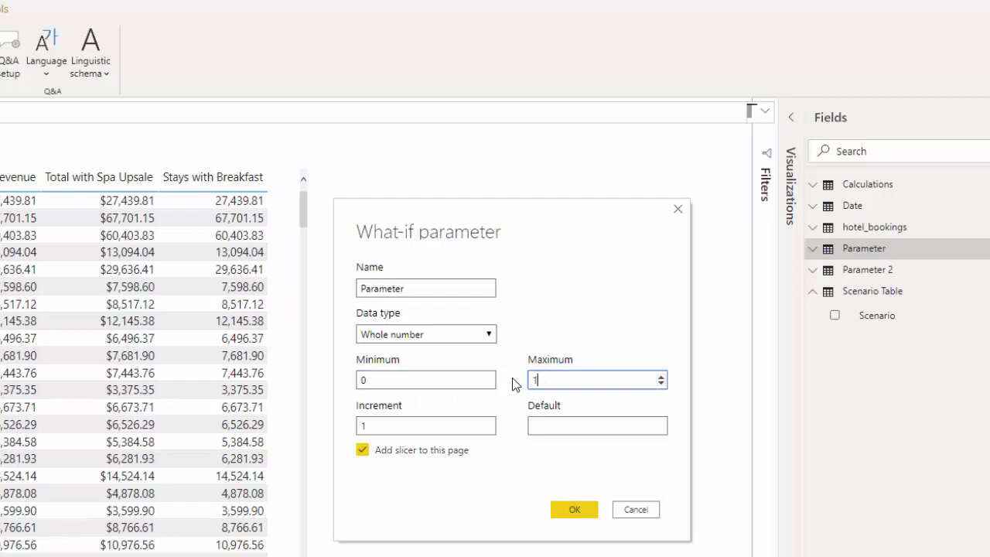
{"action": "type", "text": "100"}
{"action": "left_click", "coordinate": [397, 427]}
{"action": "left_click_drag", "start_coordinate": [398, 427], "coordinate": [359, 428]}
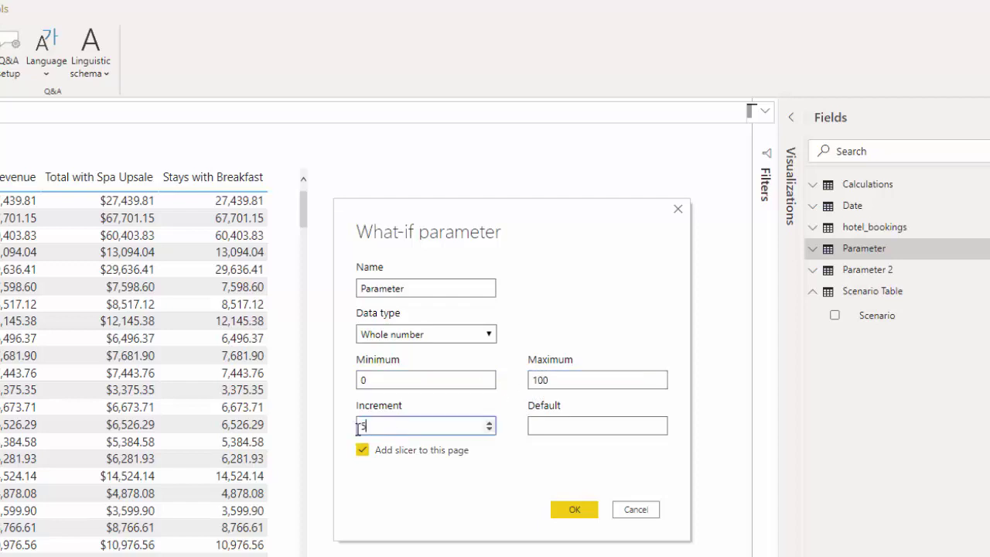
{"action": "left_click", "coordinate": [607, 430]}
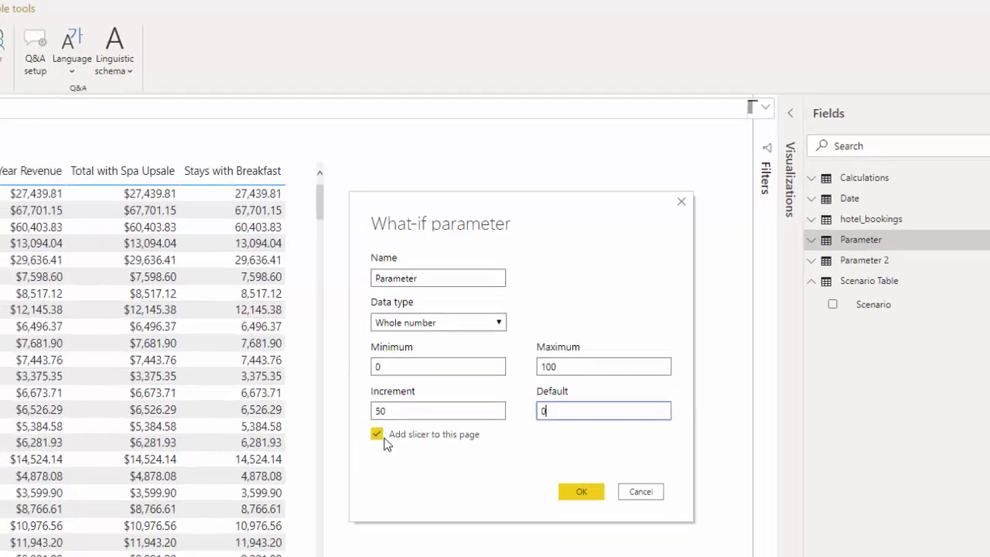
{"action": "left_click", "coordinate": [362, 450]}
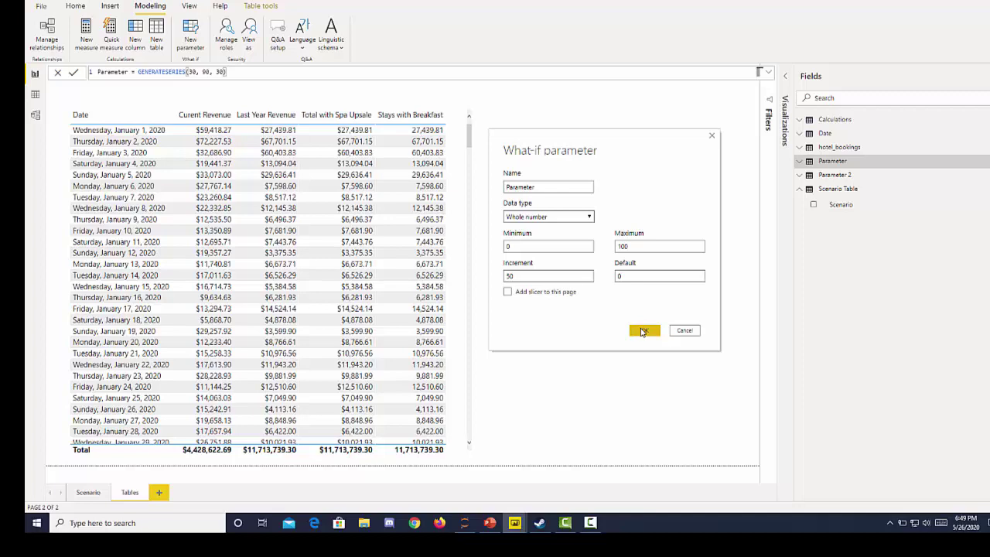
{"action": "left_click", "coordinate": [644, 331]}
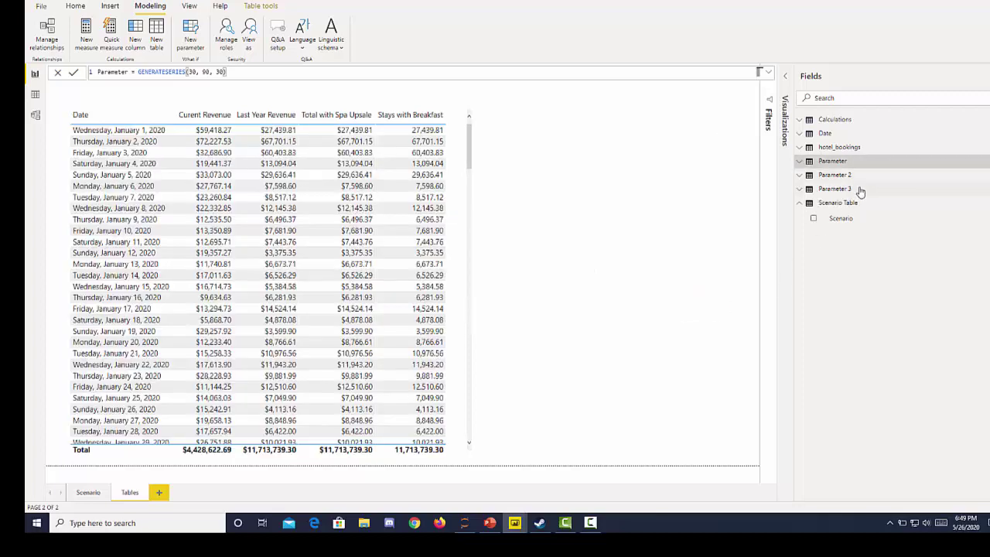
Inspect the Parameter 3 table and place Parameter Value 3 on the page as a Card.
{"action": "left_click", "coordinate": [860, 193]}
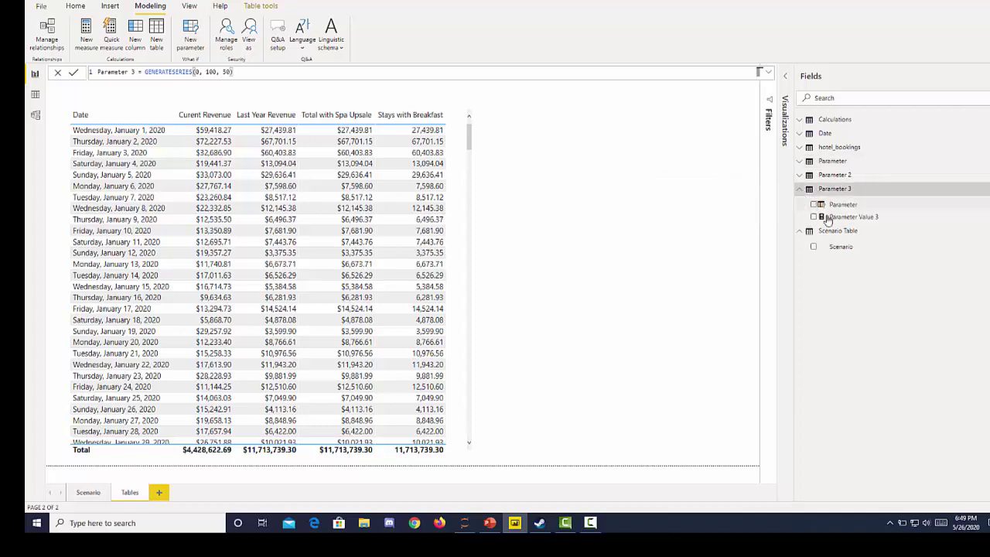
{"action": "left_click", "coordinate": [851, 204]}
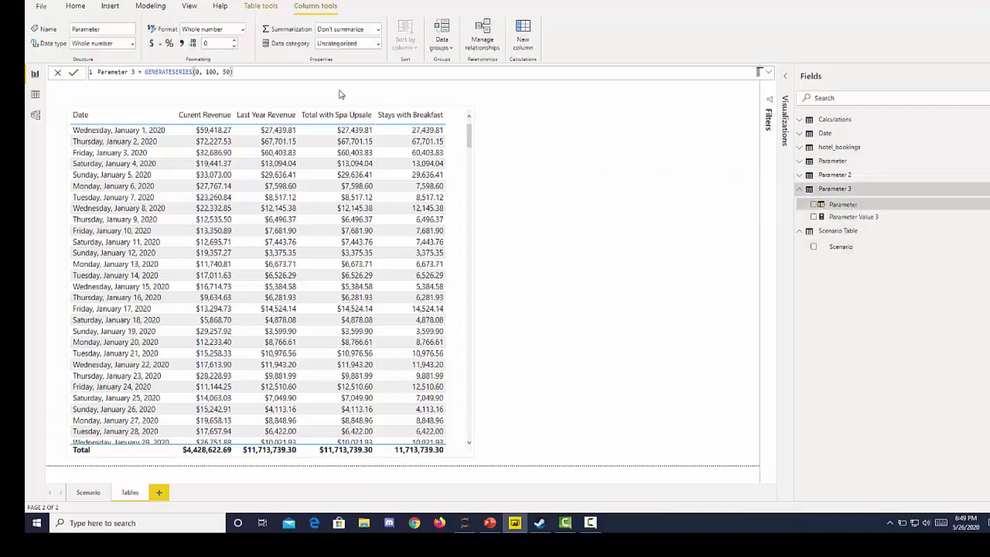
{"action": "left_click", "coordinate": [792, 217]}
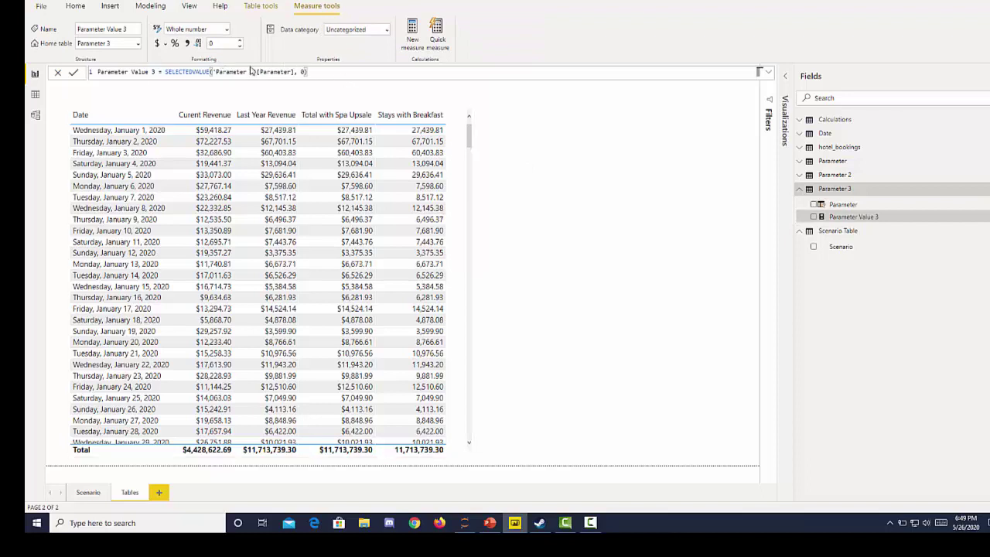
{"action": "left_click", "coordinate": [821, 232]}
{"action": "left_click_drag", "start_coordinate": [829, 218], "coordinate": [588, 259]}
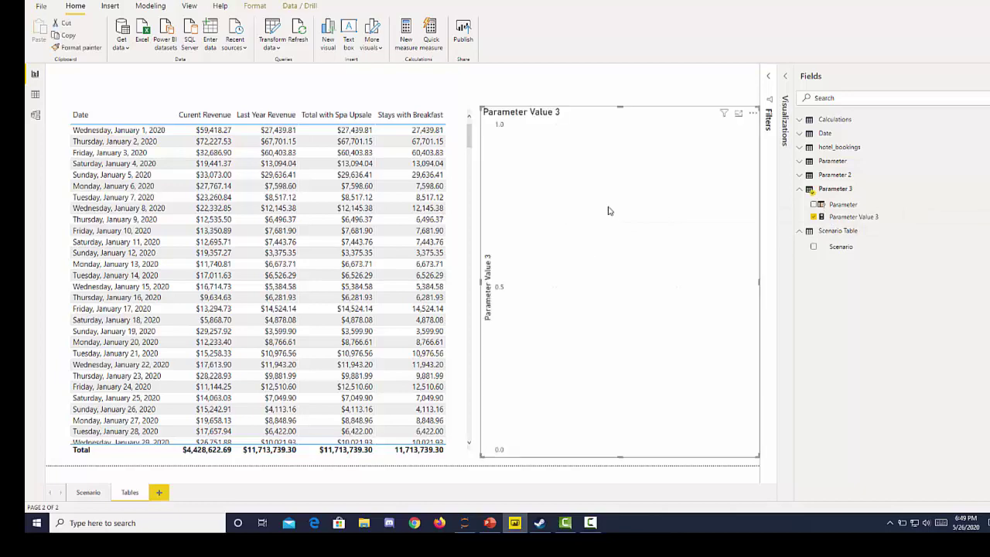
{"action": "left_click", "coordinate": [787, 78]}
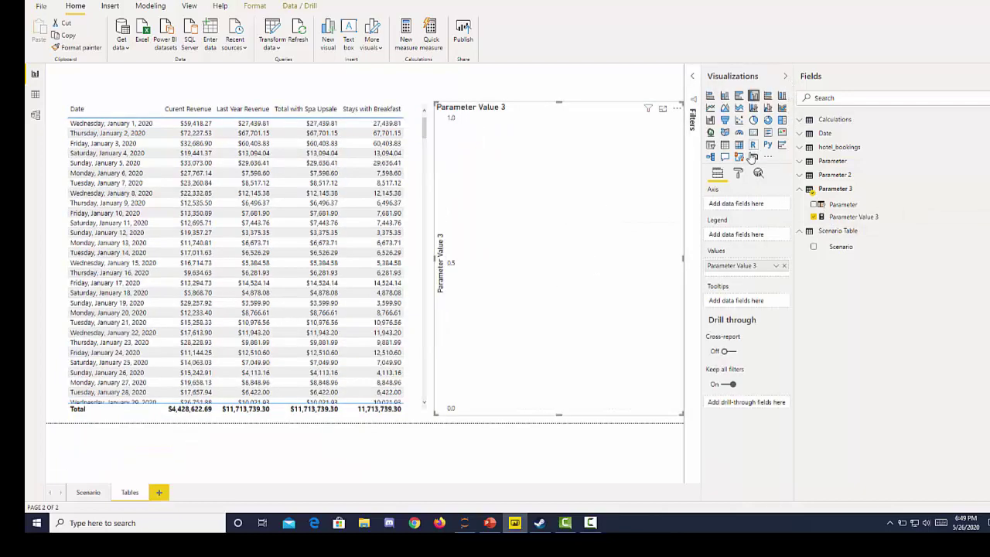
{"action": "left_click", "coordinate": [753, 135]}
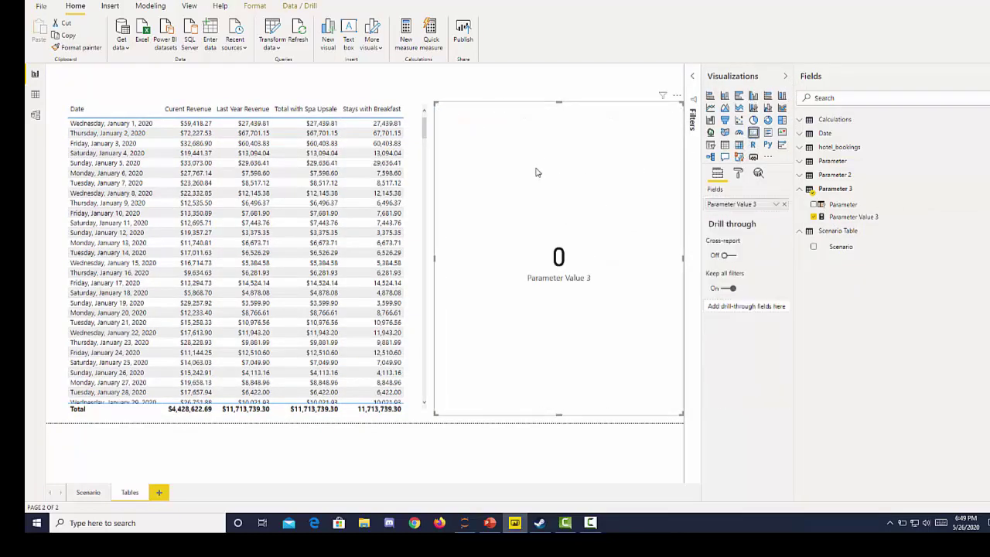
{"action": "left_click", "coordinate": [606, 104]}
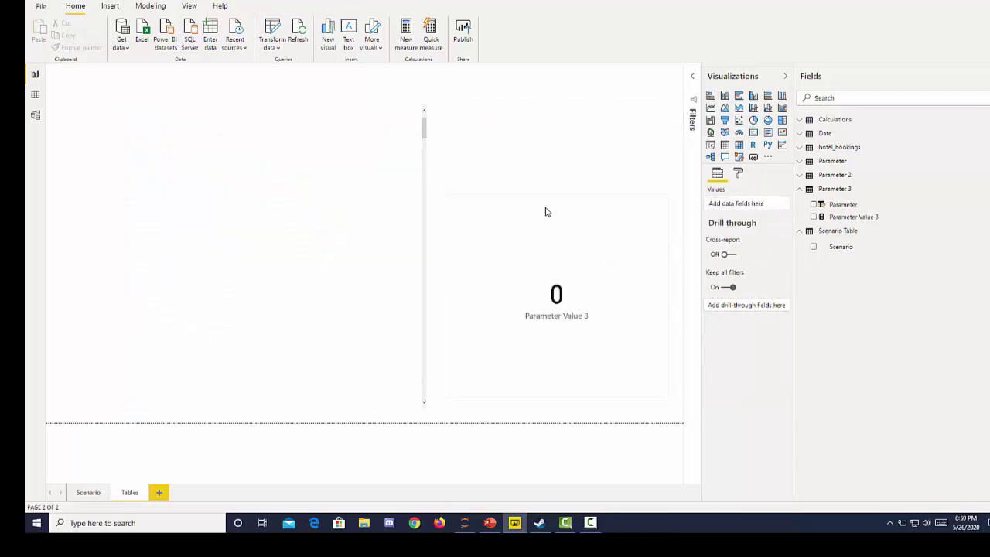
Add a Parameter slicer and slide it to 100, then check the model diagram.
{"action": "left_click_drag", "start_coordinate": [843, 204], "coordinate": [586, 154]}
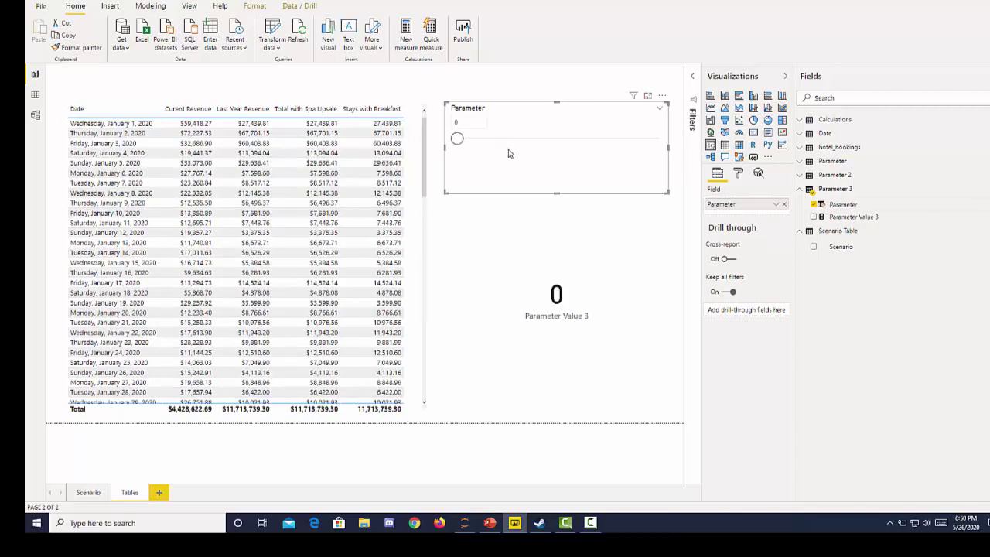
{"action": "left_click", "coordinate": [511, 140]}
{"action": "left_click_drag", "start_coordinate": [557, 137], "coordinate": [679, 150]}
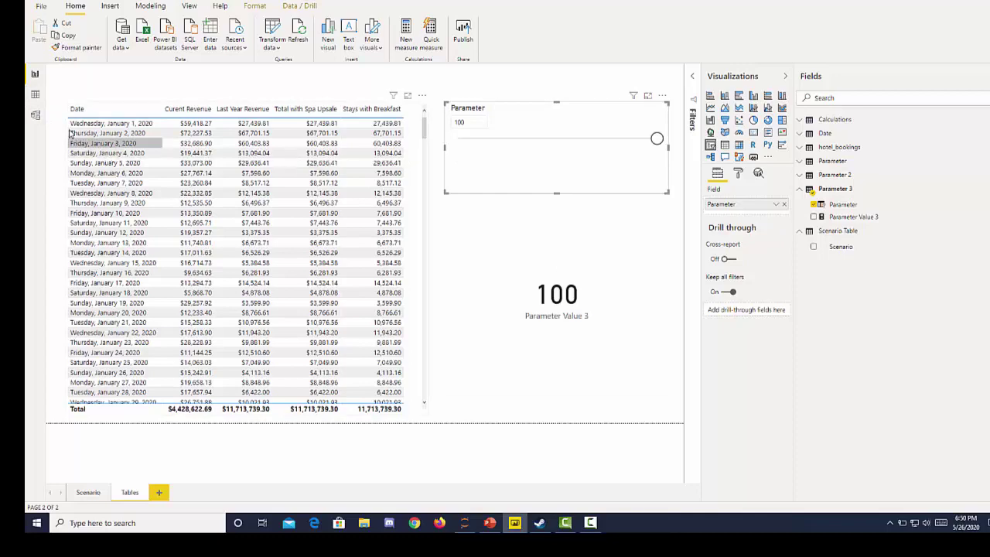
{"action": "left_click", "coordinate": [35, 113]}
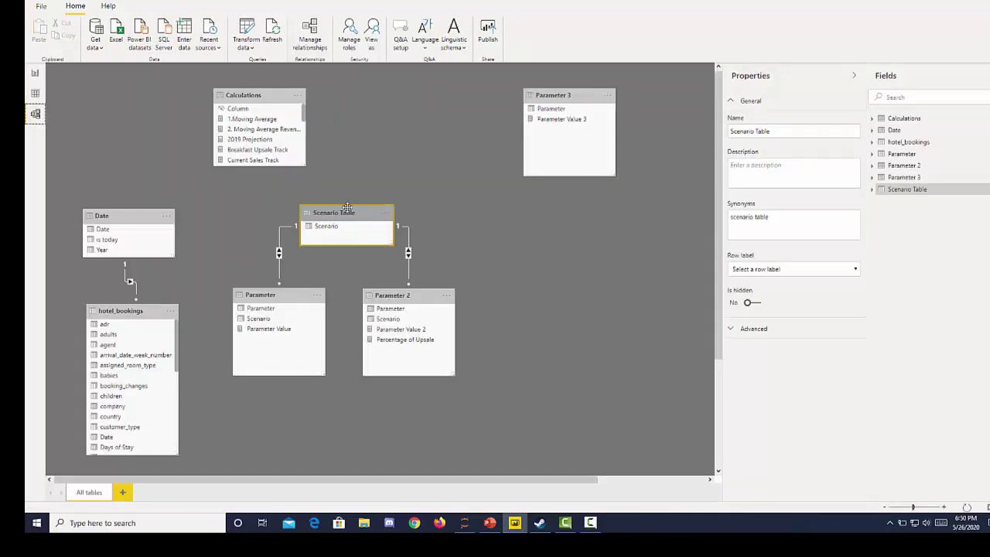
{"action": "left_click", "coordinate": [34, 73]}
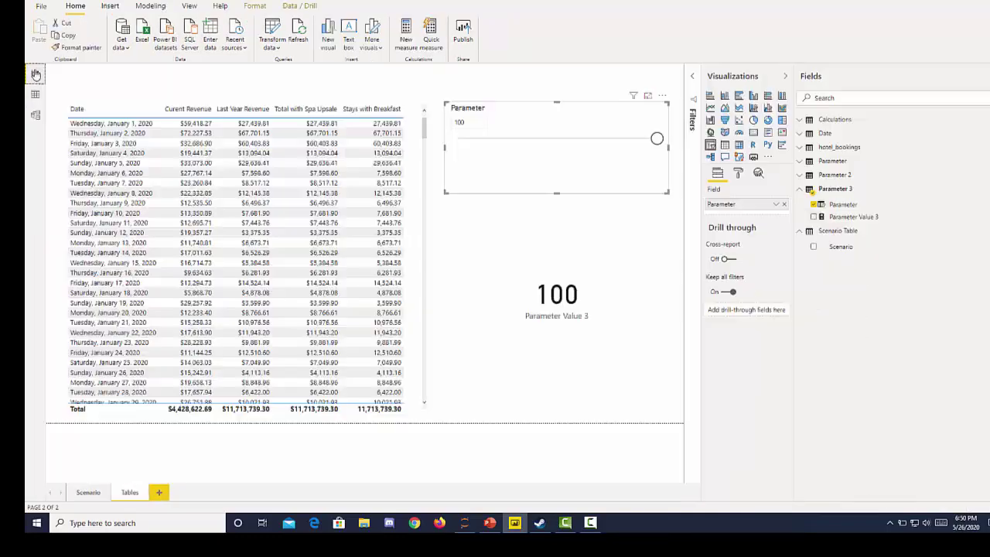
Start the Scenario column formula: IF Parameter Value 3 = 0 return "Worst".
{"action": "left_click", "coordinate": [833, 247]}
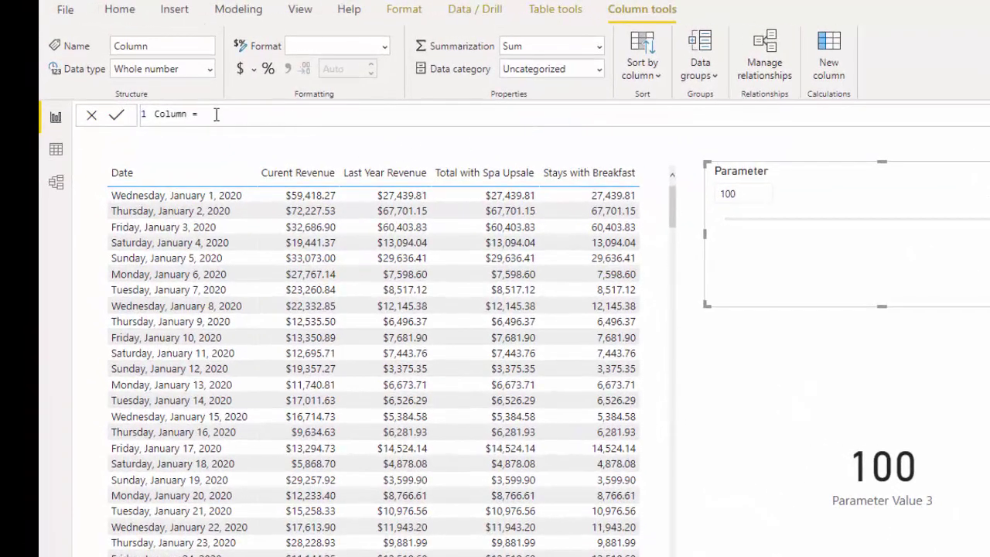
{"action": "left_click_drag", "start_coordinate": [201, 114], "coordinate": [135, 116]}
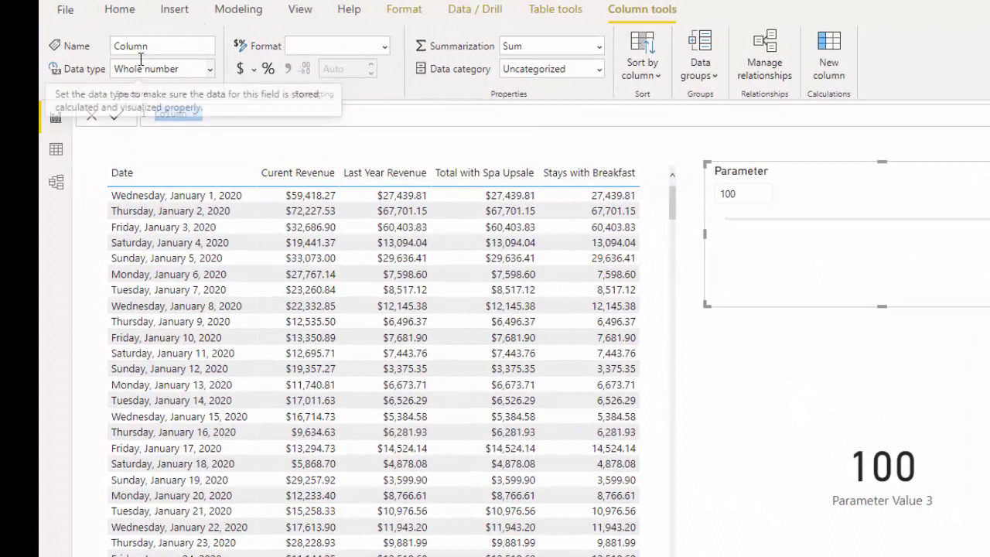
{"action": "key", "text": "BackSpace"}
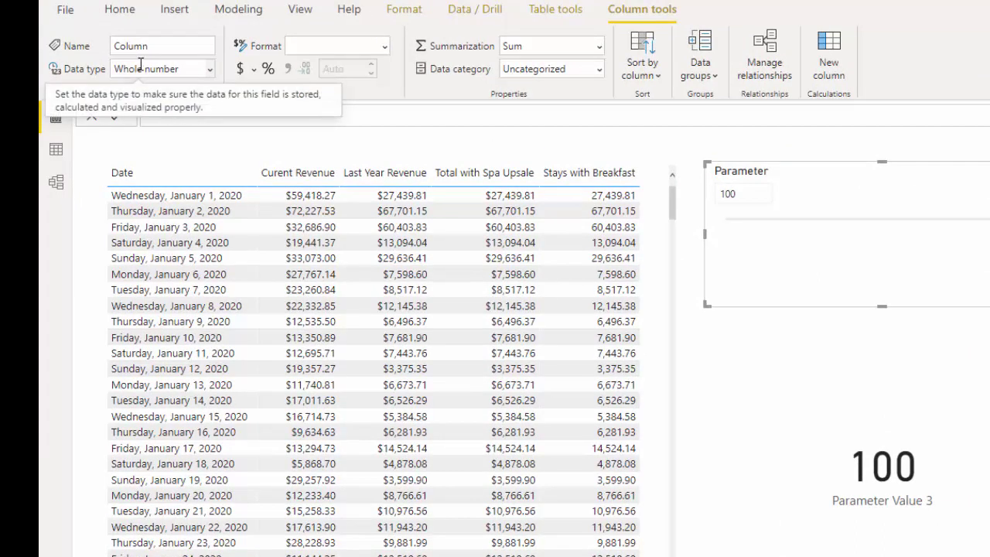
{"action": "type", "text": "Scenario"}
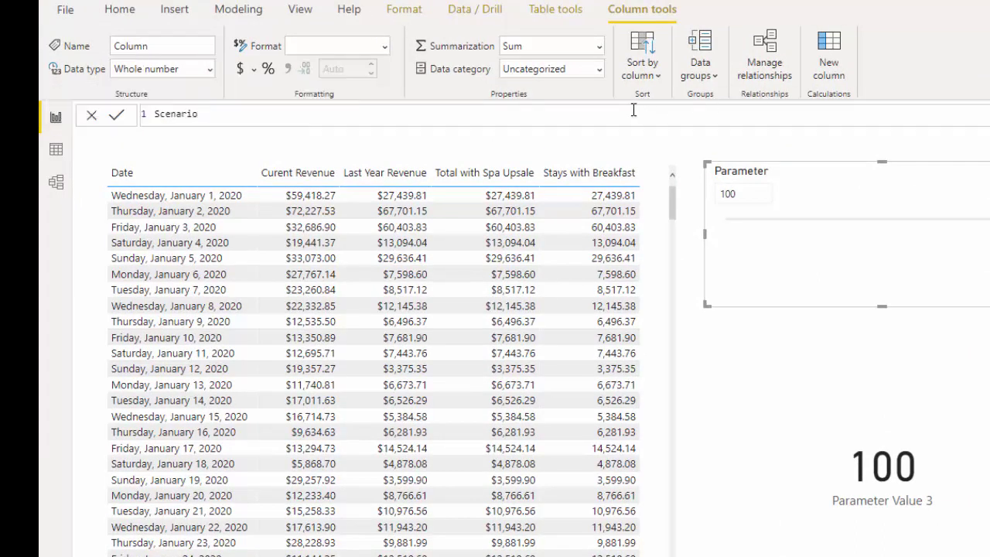
{"action": "type", "text": " = if"}
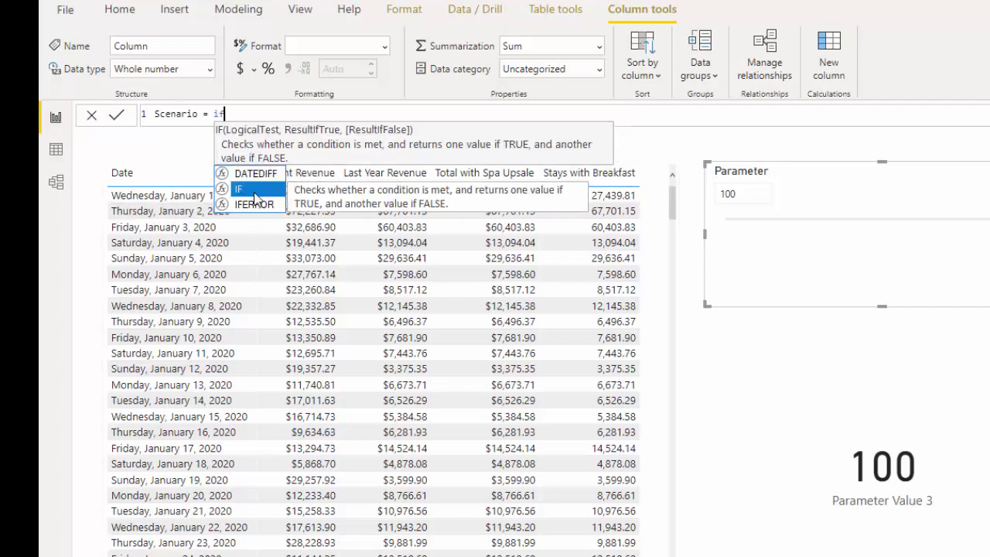
{"action": "type", "text": "(par"}
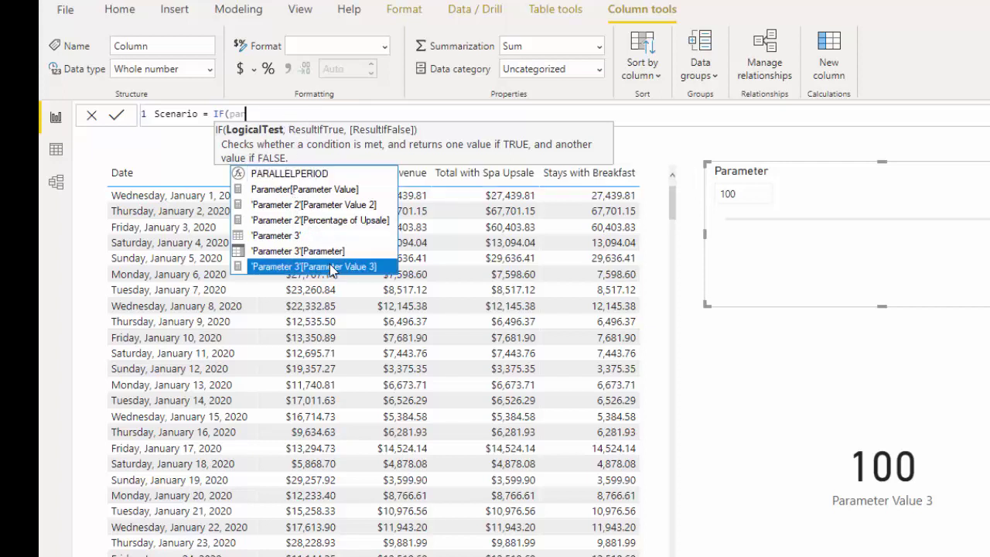
{"action": "left_click", "coordinate": [332, 266]}
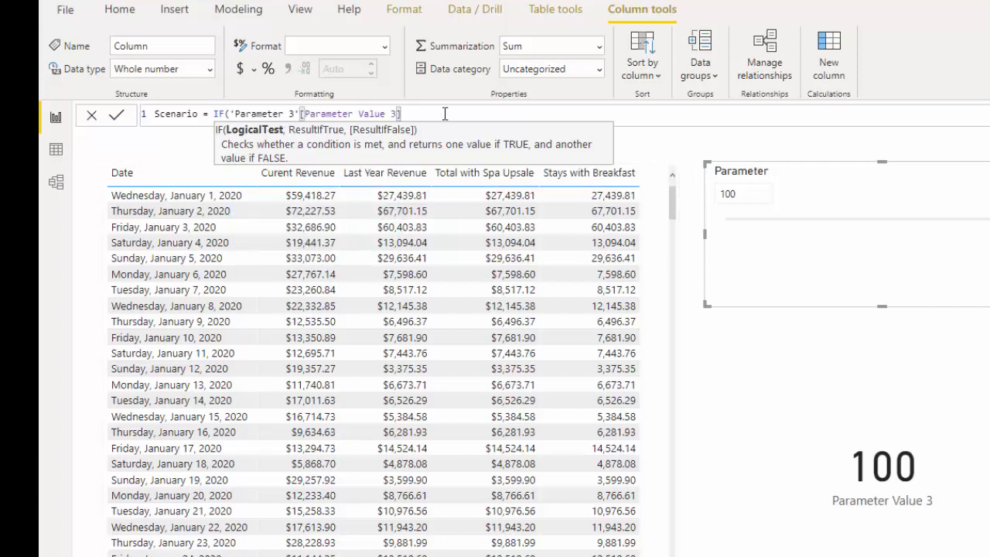
{"action": "type", "text": "=0,\"Wors"}
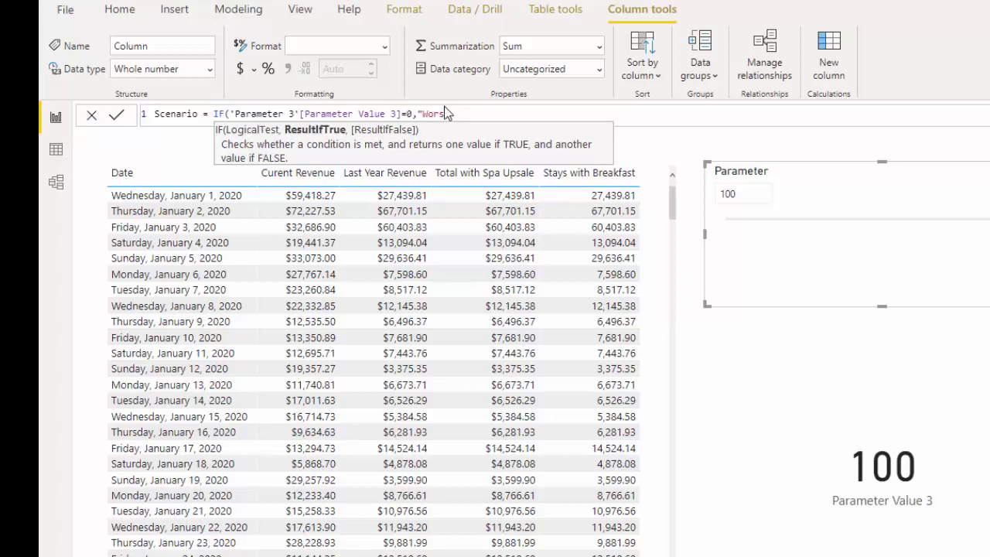
{"action": "type", "text": "t\",of"}
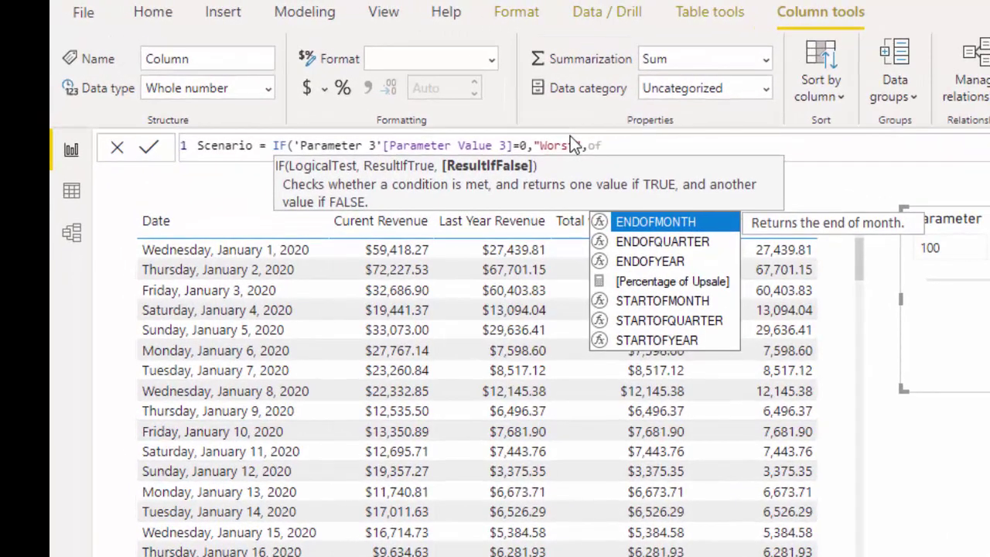
Add a nested IF returning "Good" at 50, otherwise "Ideal", and commit the column.
{"action": "key", "text": "BackSpace"}
{"action": "key", "text": "BackSpace"}
{"action": "type", "text": "if"}
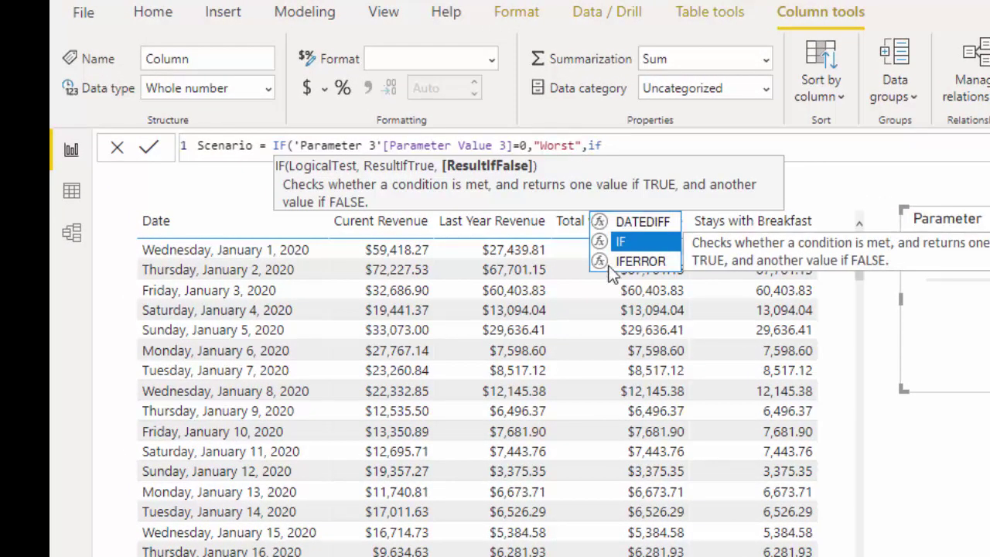
{"action": "left_click", "coordinate": [657, 235]}
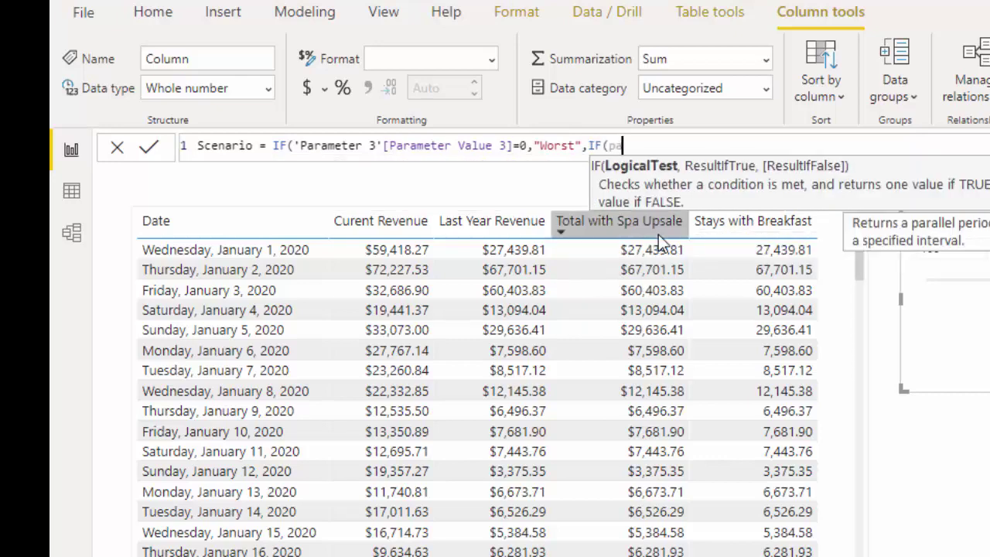
{"action": "type", "text": "param"}
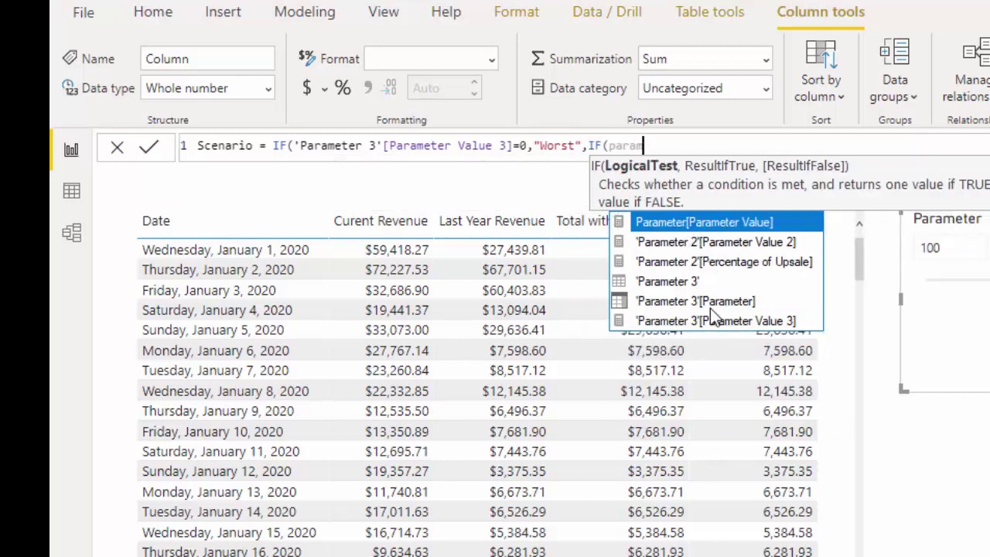
{"action": "double_click", "coordinate": [707, 321]}
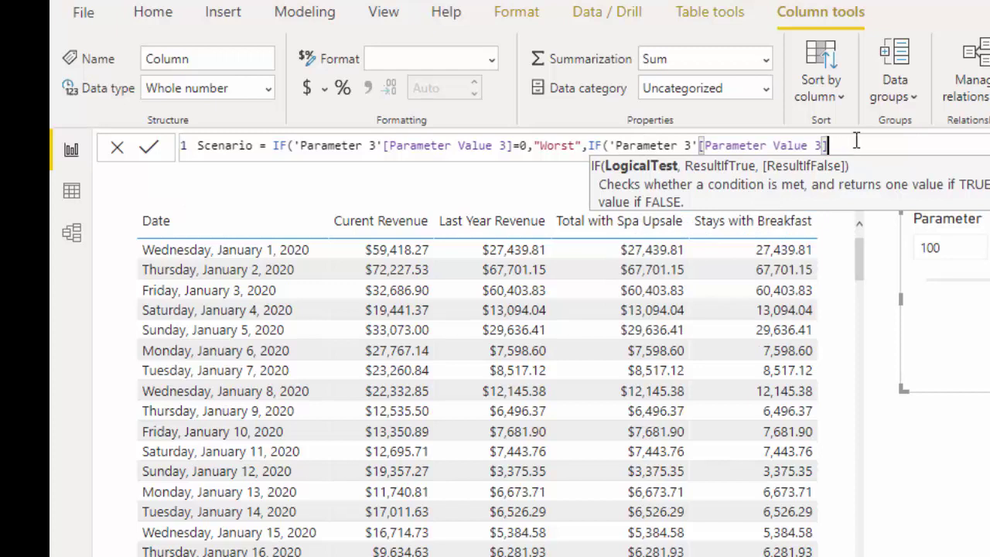
{"action": "type", "text": "=50,\"Good\",\"Ideal"}
{"action": "key", "text": "BackSpace"}
{"action": "key", "text": "BackSpace"}
{"action": "key", "text": "BackSpace"}
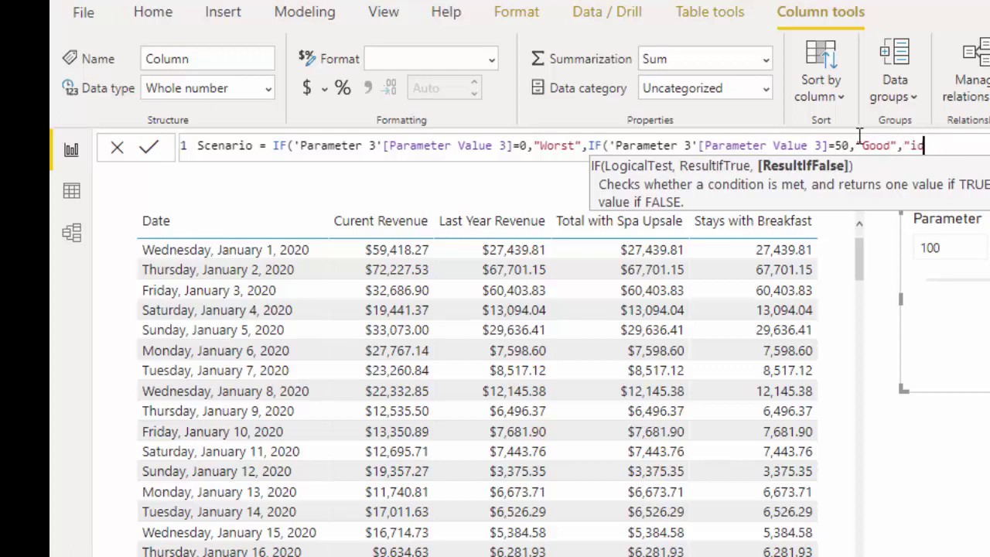
{"action": "type", "text": "eal\")"}
{"action": "key", "text": "Return"}
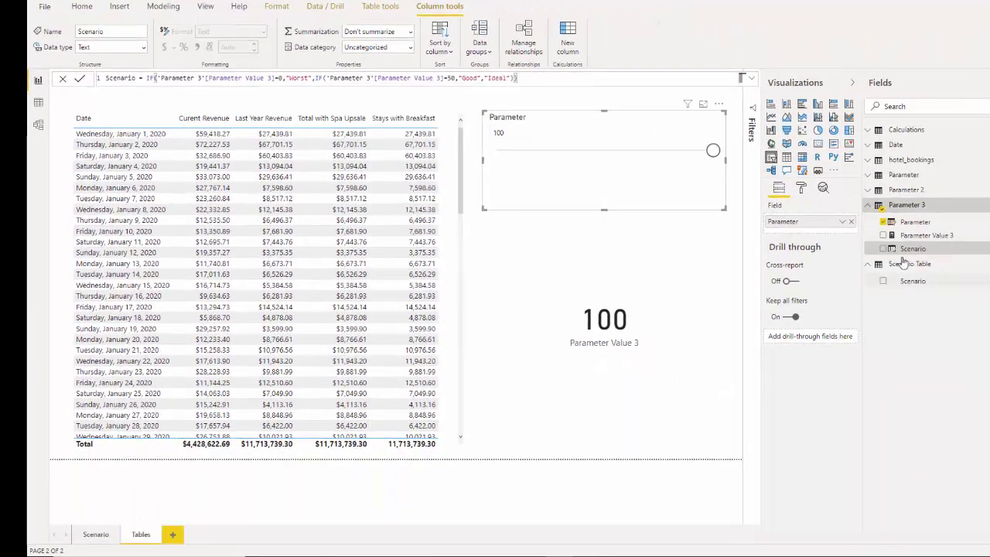
Link Parameter 3[Scenario] to Scenario Table in Model view as a many-to-one relationship.
{"action": "left_click_drag", "start_coordinate": [920, 249], "coordinate": [828, 239]}
{"action": "left_click", "coordinate": [38, 124]}
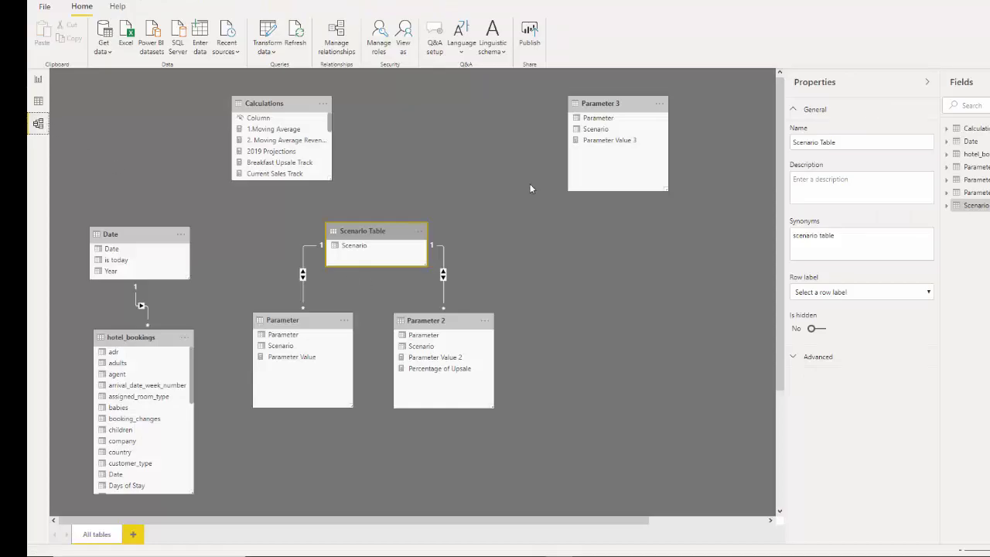
{"action": "left_click_drag", "start_coordinate": [618, 106], "coordinate": [576, 326]}
{"action": "left_click", "coordinate": [518, 291]}
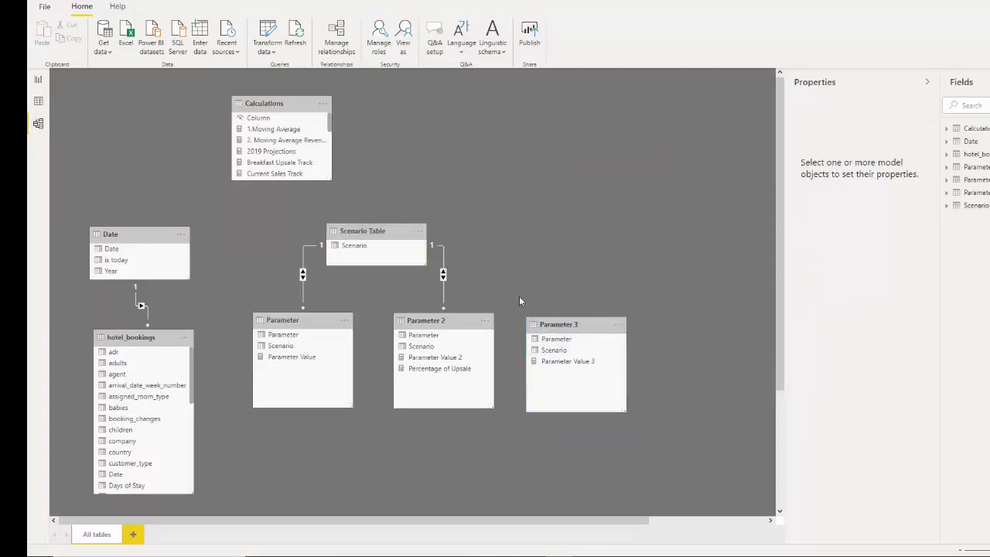
{"action": "left_click_drag", "start_coordinate": [552, 322], "coordinate": [389, 263]}
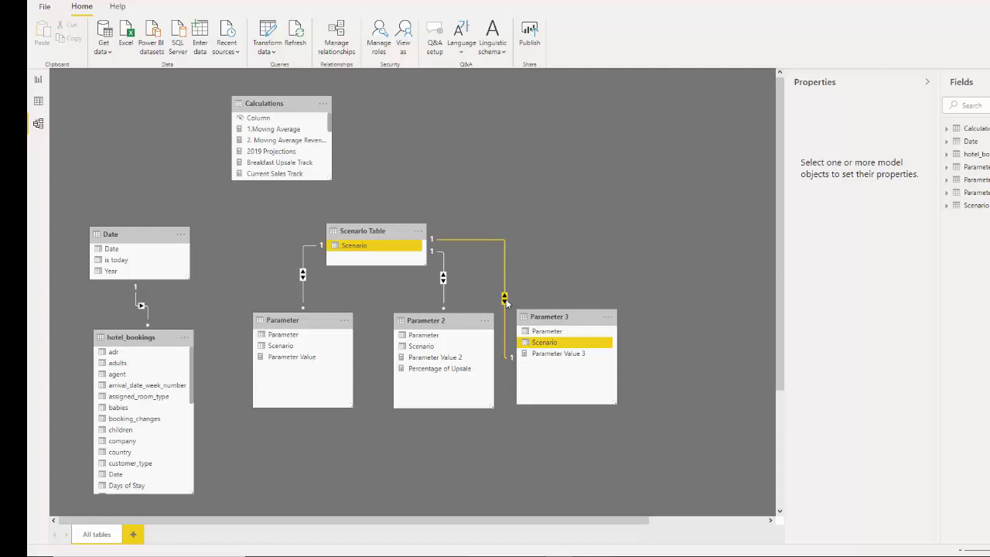
{"action": "double_click", "coordinate": [504, 301]}
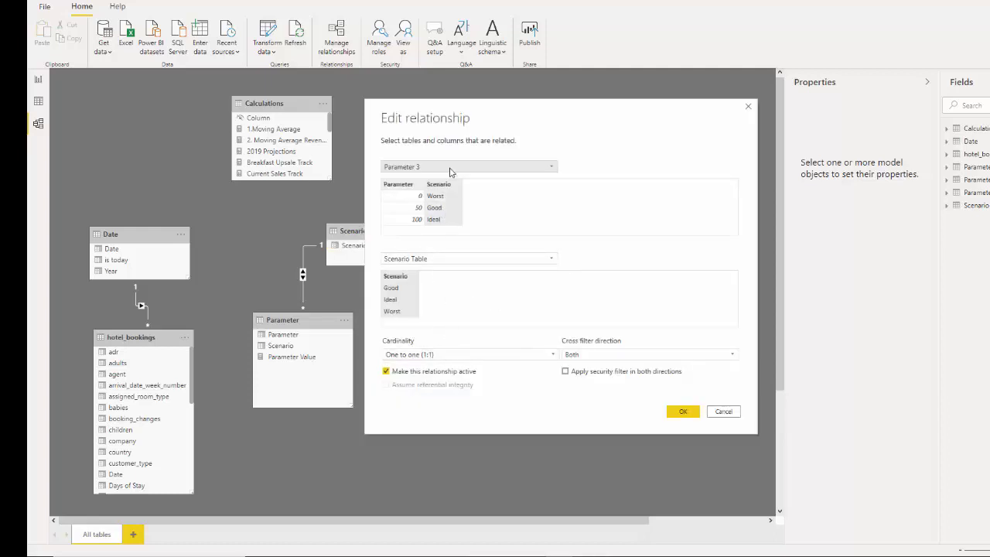
{"action": "left_click", "coordinate": [463, 357]}
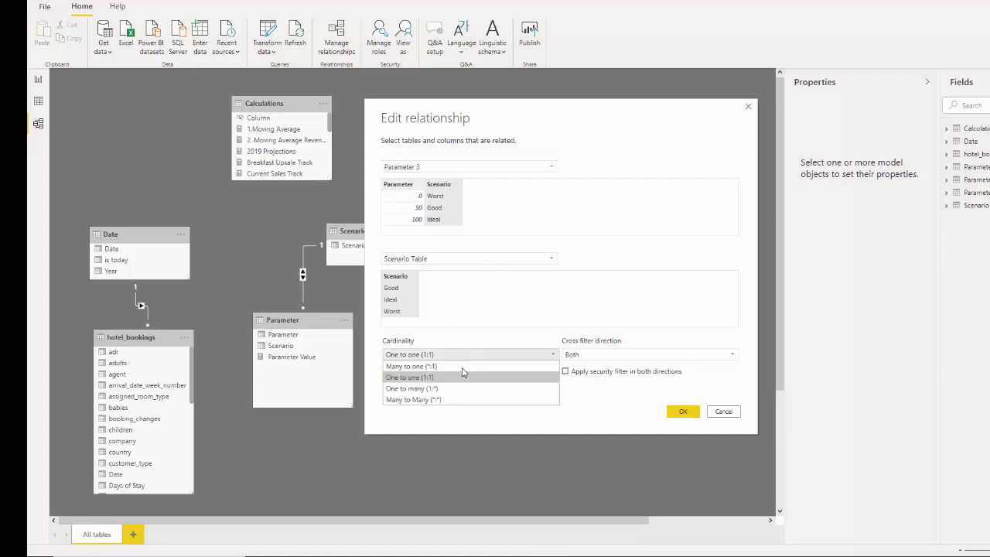
{"action": "left_click", "coordinate": [458, 364]}
{"action": "left_click", "coordinate": [681, 411]}
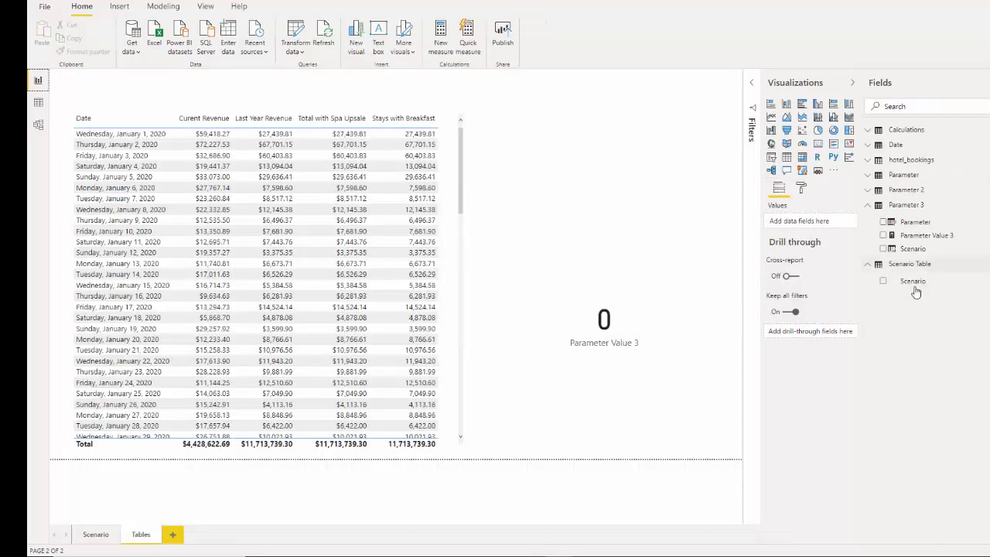
Add a Scenario Table[Scenario] slicer and test Good, Ideal and Worst against the parameter card.
{"action": "left_click_drag", "start_coordinate": [914, 282], "coordinate": [639, 174]}
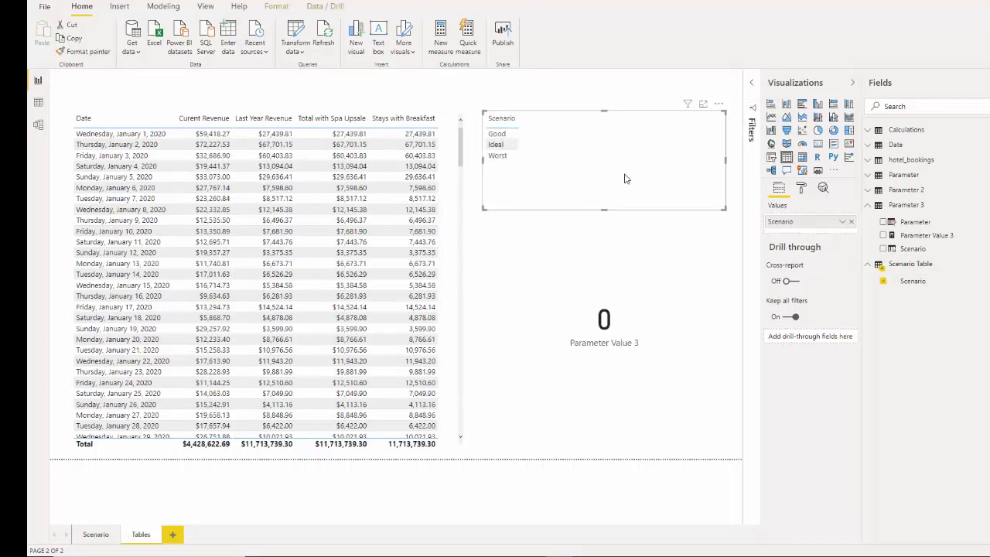
{"action": "left_click", "coordinate": [771, 158]}
{"action": "left_click", "coordinate": [502, 139]}
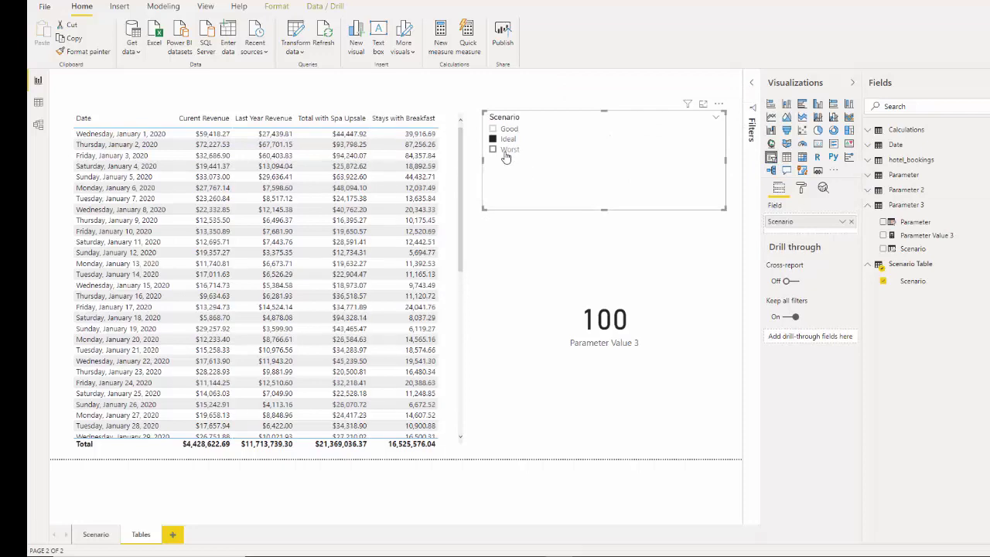
{"action": "left_click", "coordinate": [501, 150]}
{"action": "left_click", "coordinate": [499, 129]}
{"action": "left_click", "coordinate": [503, 139]}
{"action": "left_click", "coordinate": [501, 149]}
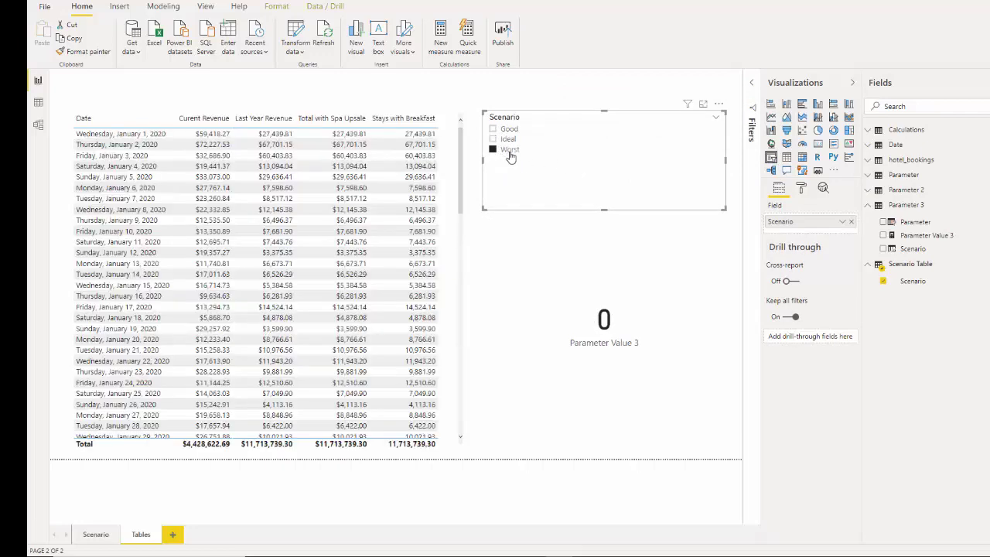
{"action": "left_click", "coordinate": [507, 151]}
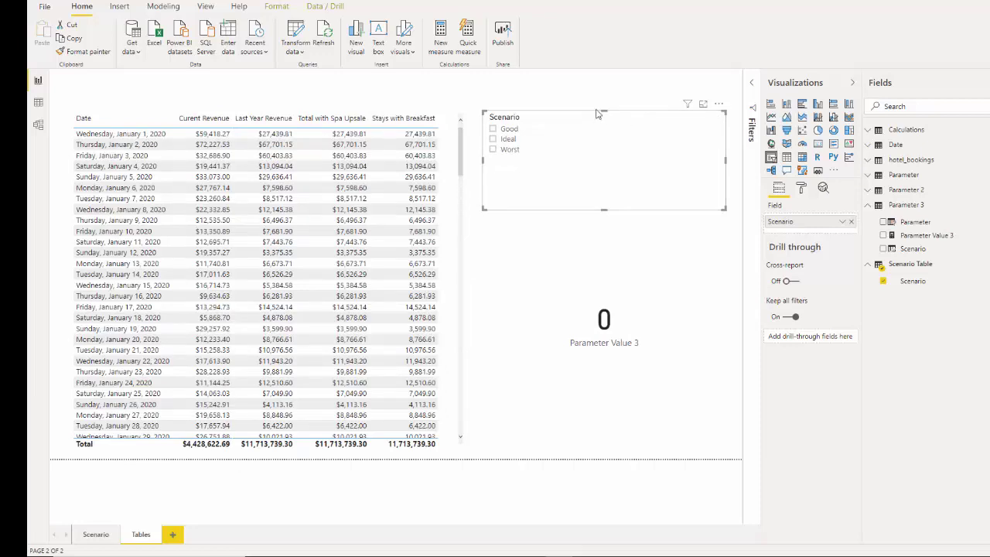
{"action": "key", "text": "Delete"}
{"action": "key", "text": "ctrl+z"}
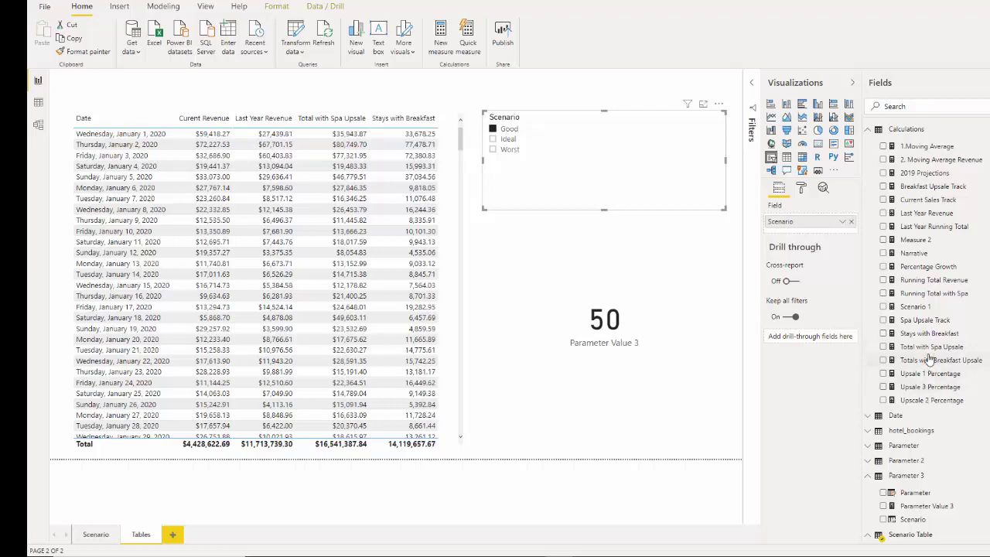
Open Total with Spa Upsale, expand its four-line formula and select the expression after the equals sign.
{"action": "left_click", "coordinate": [930, 349]}
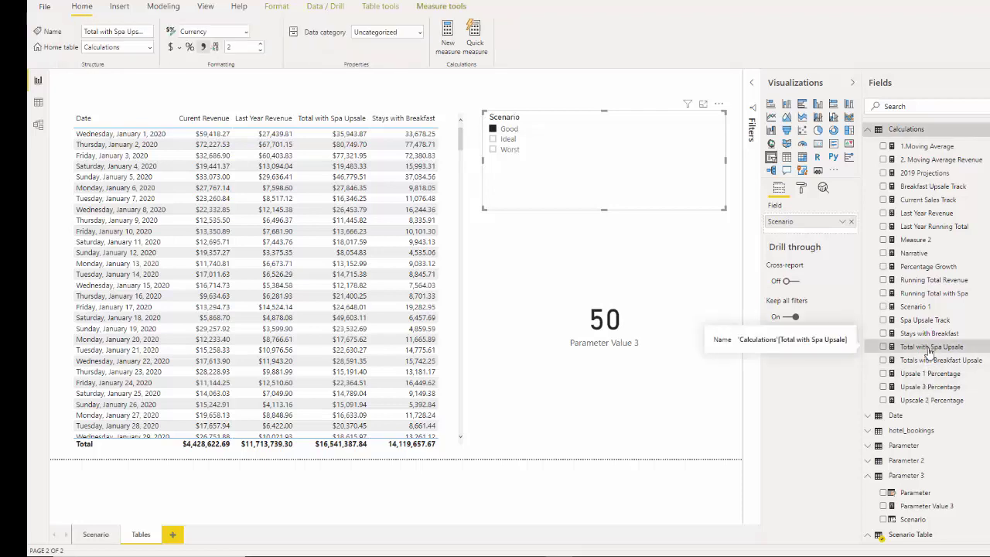
{"action": "left_click", "coordinate": [748, 79]}
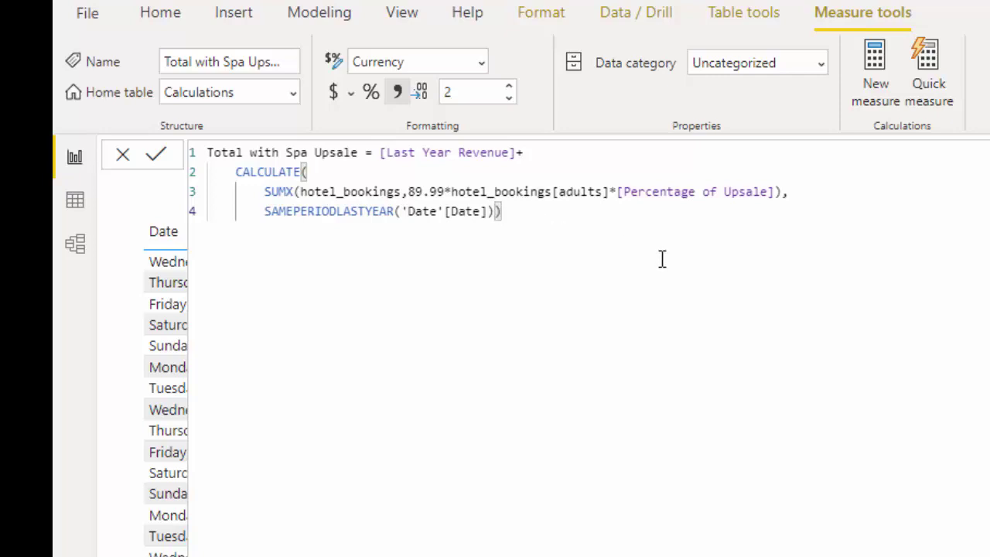
{"action": "left_click_drag", "start_coordinate": [502, 212], "coordinate": [374, 153]}
{"action": "key", "text": "ctrl+c"}
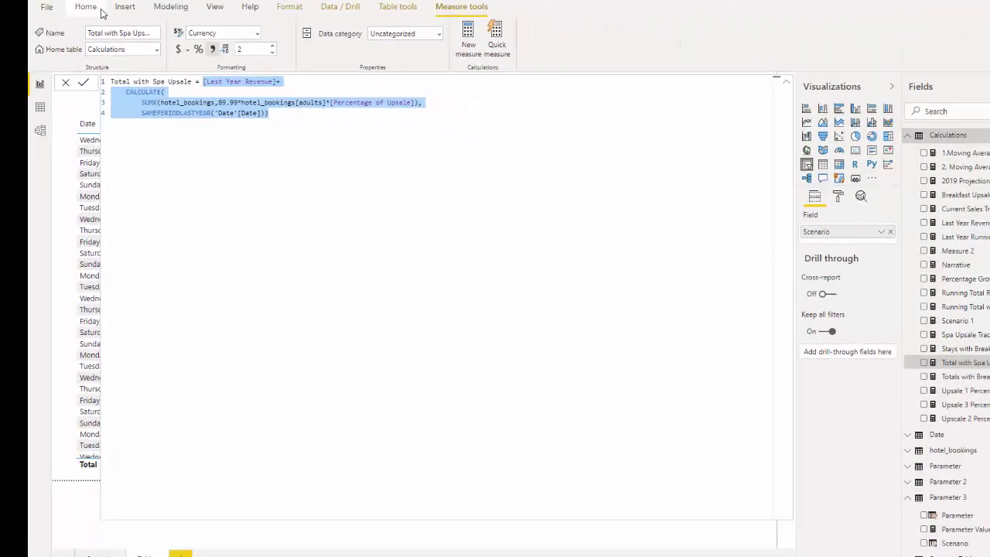
Create a new measure from the pasted Spa Upsale formula, changing the 89 price to 15.99.
{"action": "left_click", "coordinate": [89, 8]}
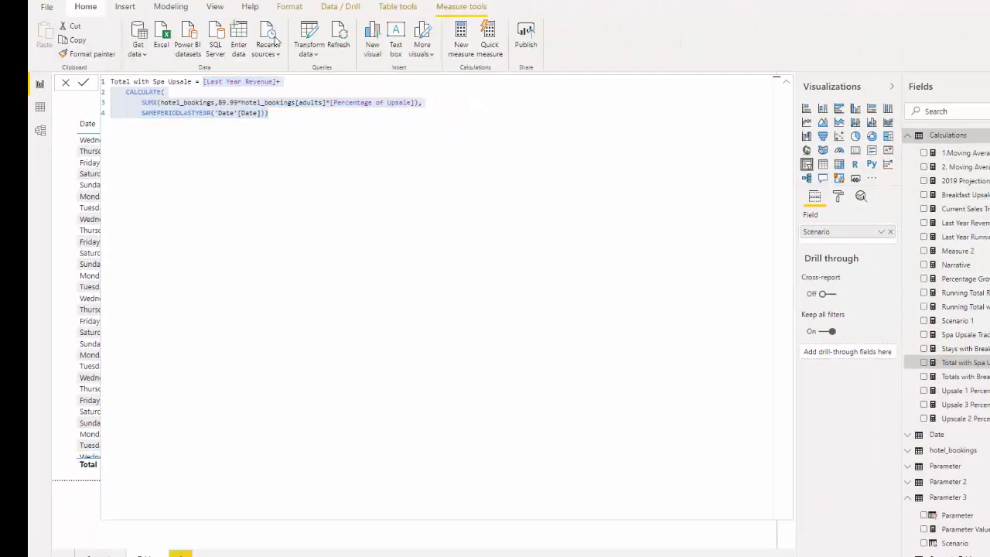
{"action": "left_click", "coordinate": [467, 42]}
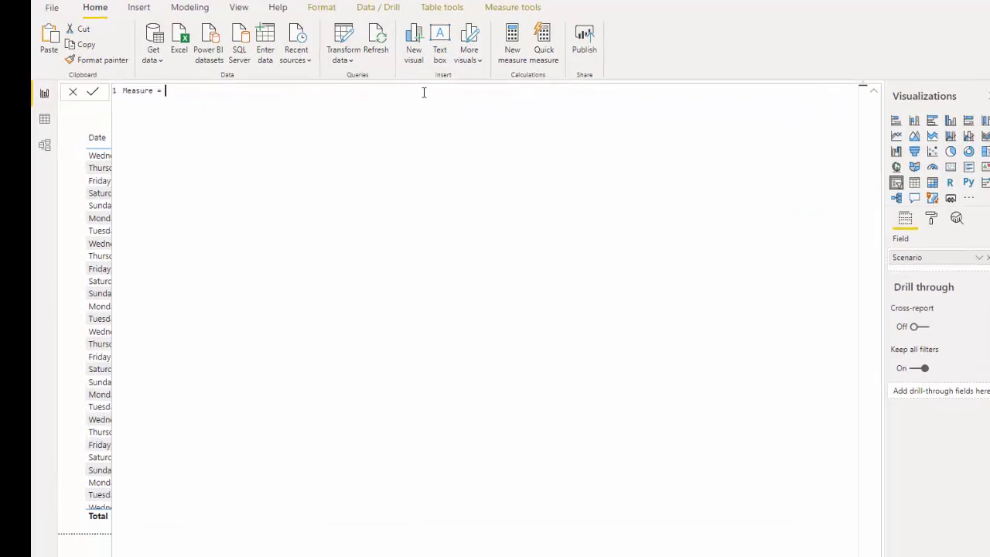
{"action": "key", "text": "ctrl+v"}
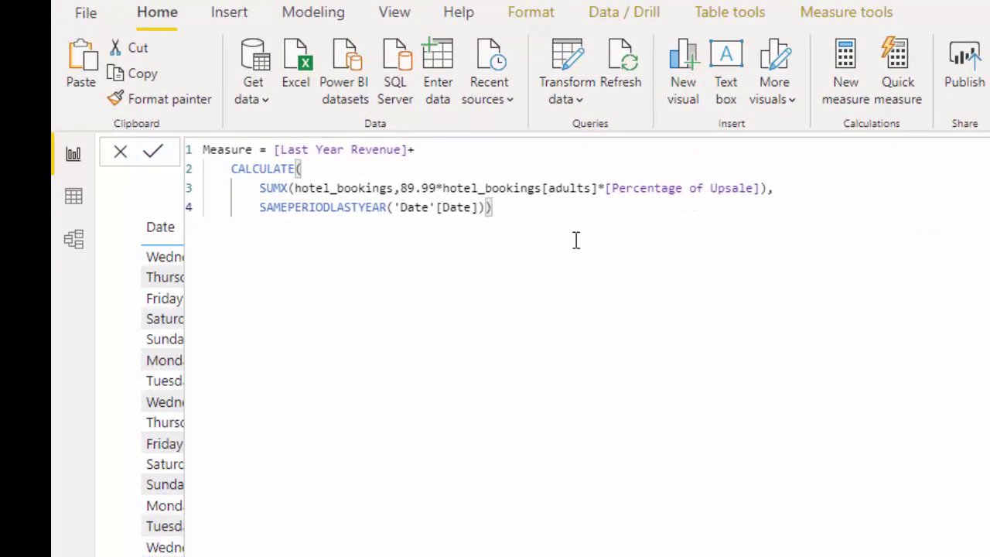
{"action": "left_click_drag", "start_coordinate": [401, 188], "coordinate": [410, 188]}
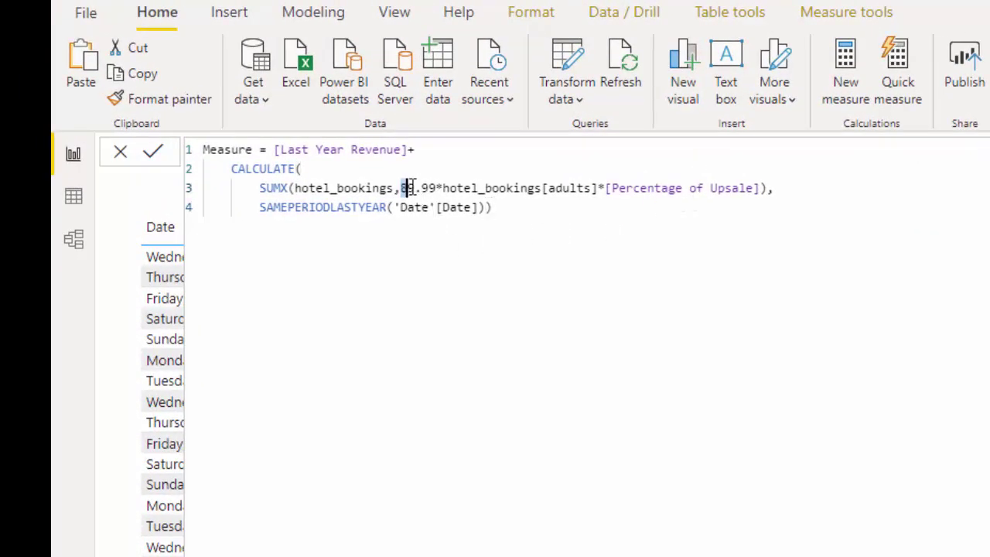
{"action": "left_click", "coordinate": [409, 188]}
{"action": "left_click_drag", "start_coordinate": [415, 188], "coordinate": [402, 188]}
{"action": "type", "text": "15"}
Replace Percentage of Upsale with Upsale 3 Percentage and name the measure Airport Pickup Upsale.
{"action": "left_click_drag", "start_coordinate": [606, 189], "coordinate": [759, 193]}
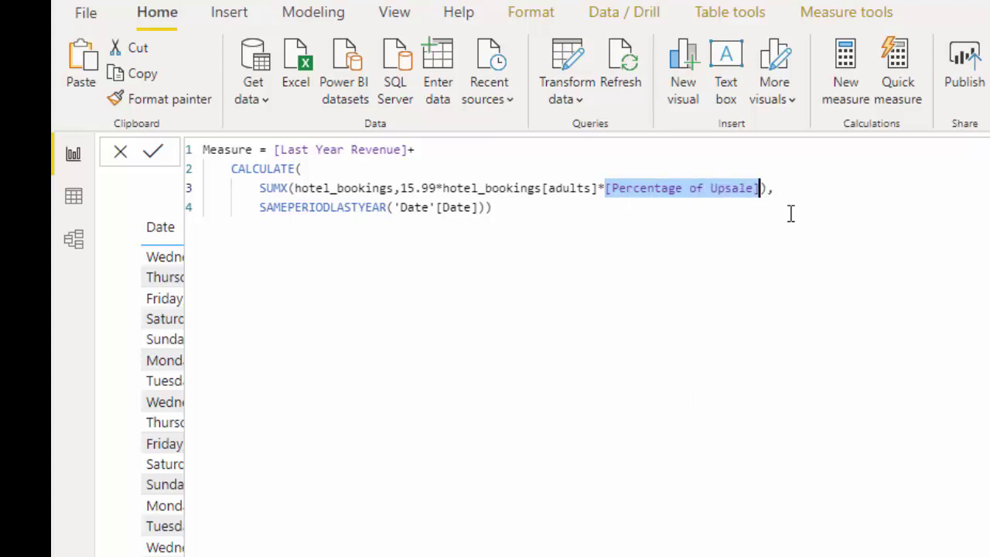
{"action": "key", "text": "BackSpace"}
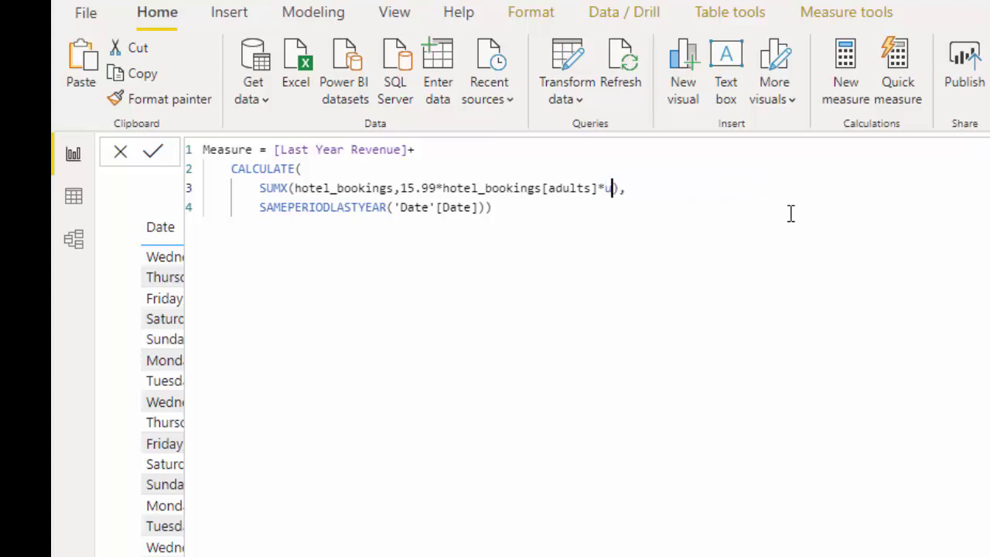
{"action": "type", "text": "up"}
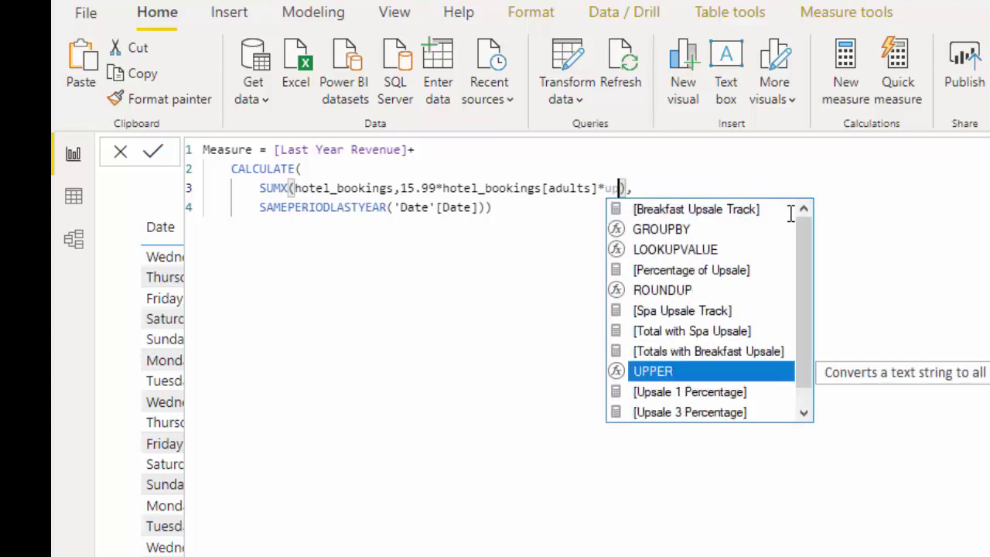
{"action": "double_click", "coordinate": [692, 413]}
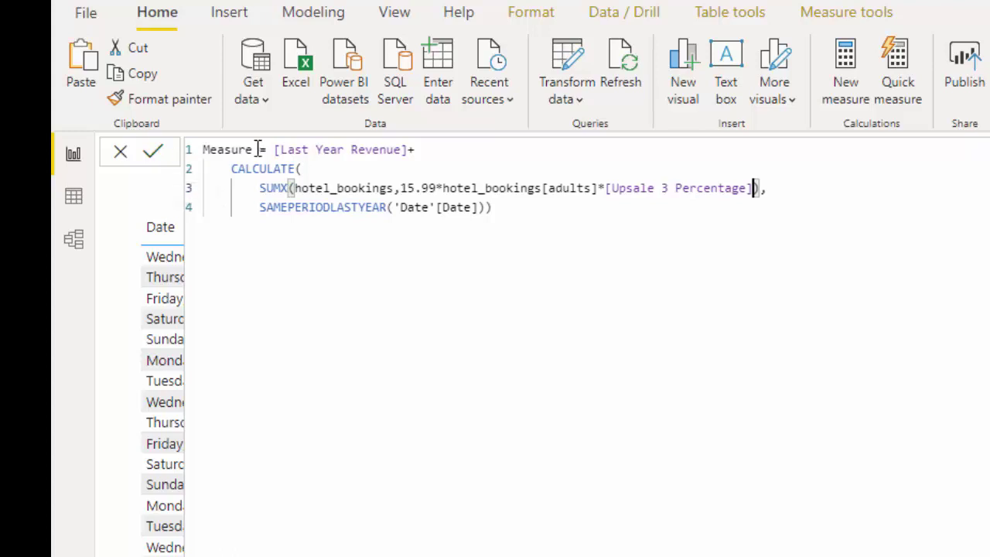
{"action": "left_click_drag", "start_coordinate": [258, 149], "coordinate": [198, 151]}
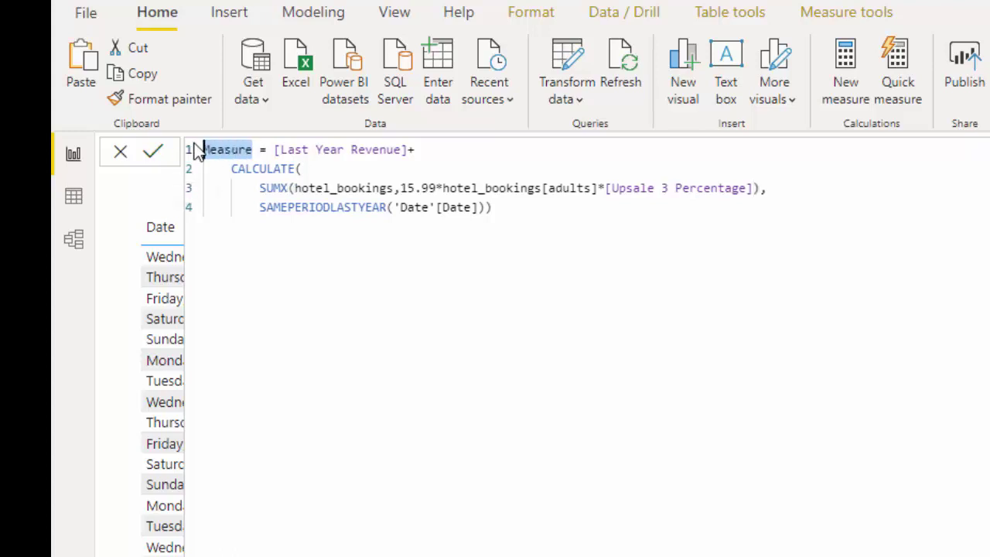
{"action": "type", "text": "Air"}
{"action": "type", "text": "port Pickup Upsale"}
{"action": "key", "text": "Return"}
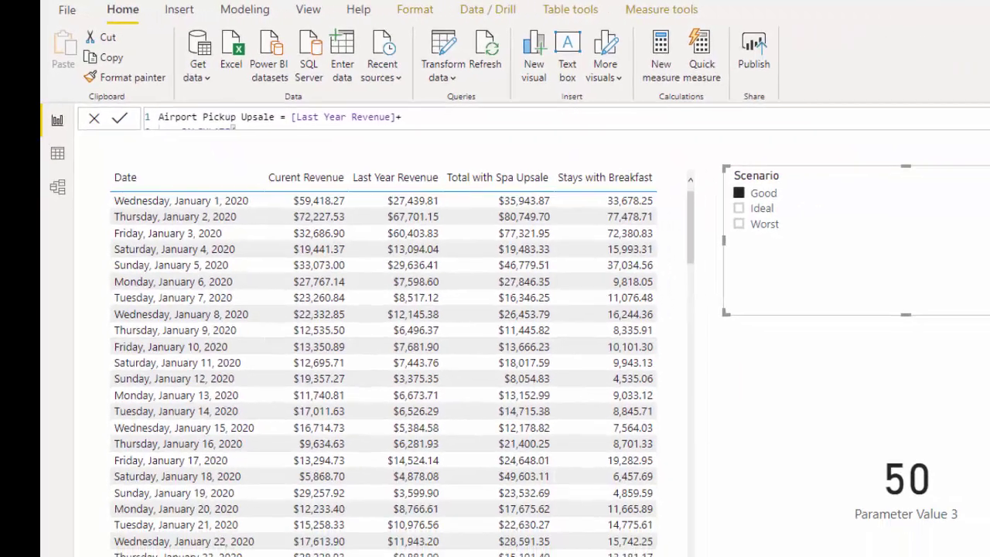
Add Airport Pickup Upsale as a column in the revenue table and widen the table.
{"action": "left_click_drag", "start_coordinate": [989, 386], "coordinate": [831, 413]}
{"action": "left_click_drag", "start_coordinate": [498, 247], "coordinate": [505, 252]}
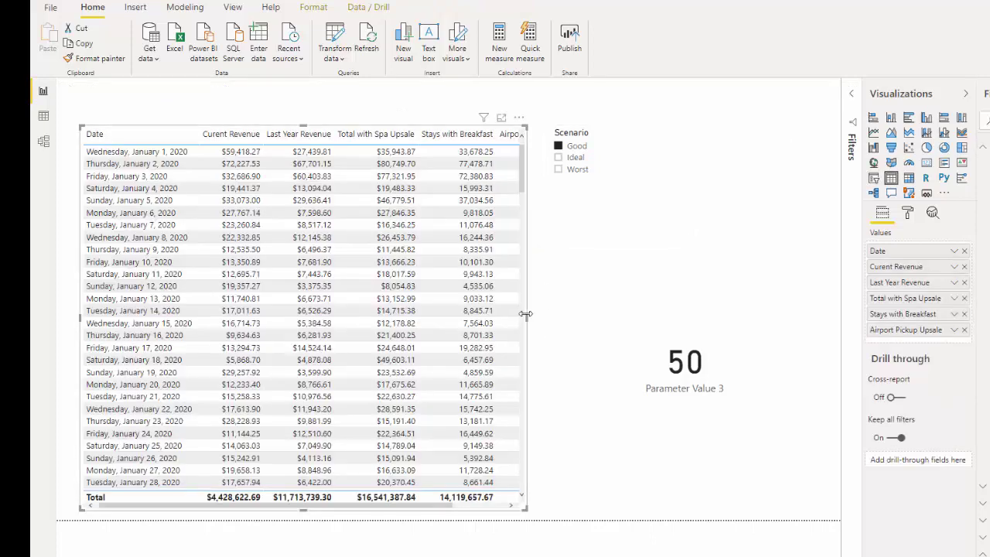
{"action": "left_click_drag", "start_coordinate": [526, 317], "coordinate": [621, 318]}
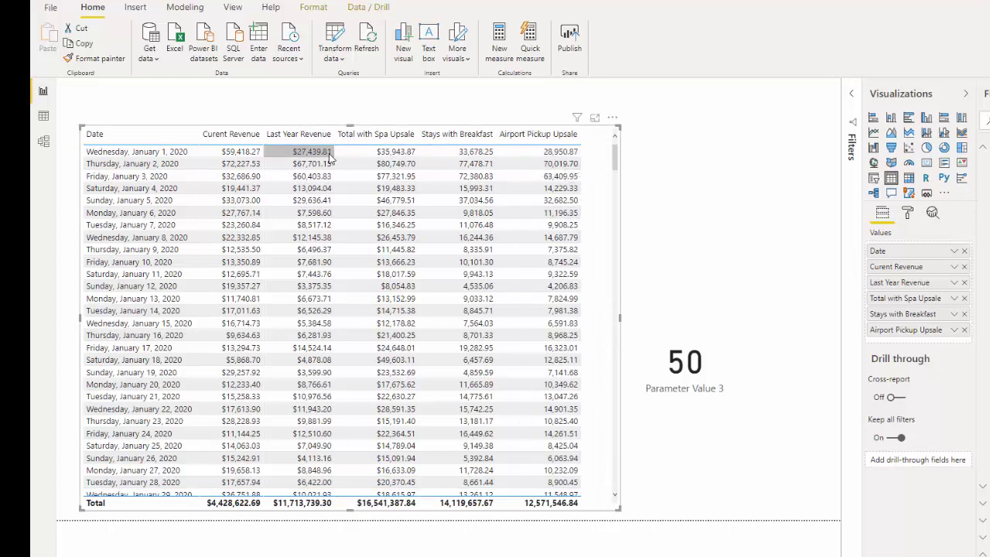
Paste a Scenario slicer, delete the Parameter Value 3 card, select Worst, and move the slicer lower.
{"action": "key", "text": "ctrl+v"}
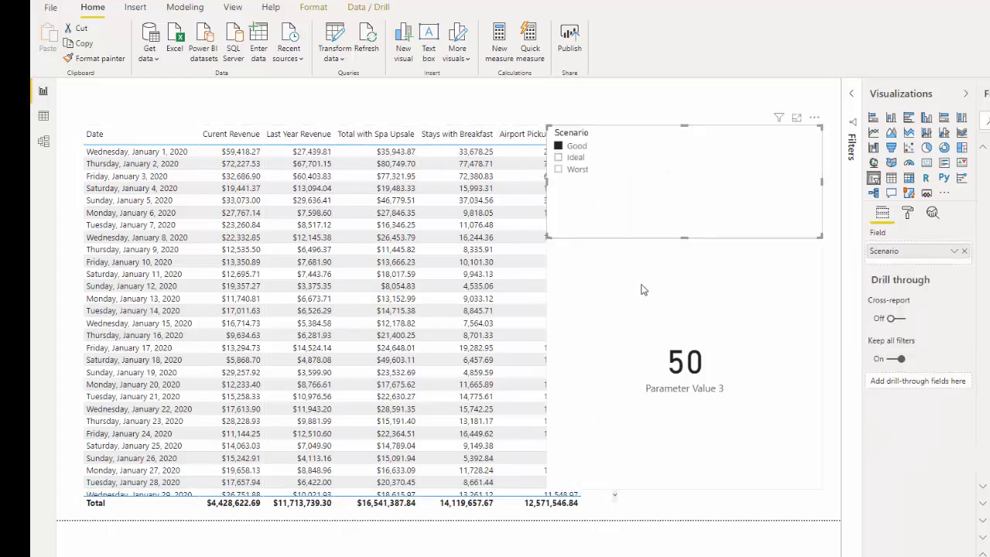
{"action": "left_click", "coordinate": [642, 288]}
{"action": "key", "text": "Delete"}
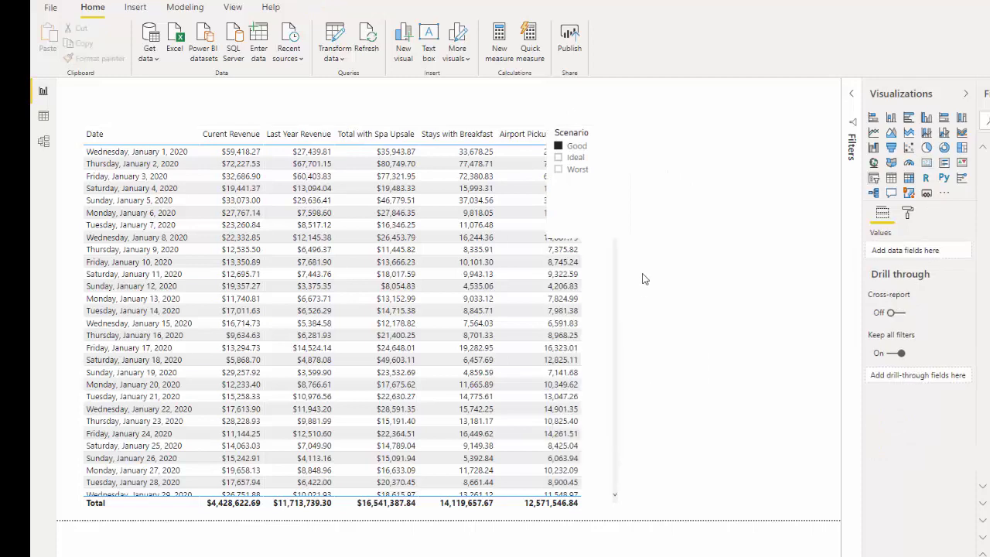
{"action": "left_click", "coordinate": [576, 170]}
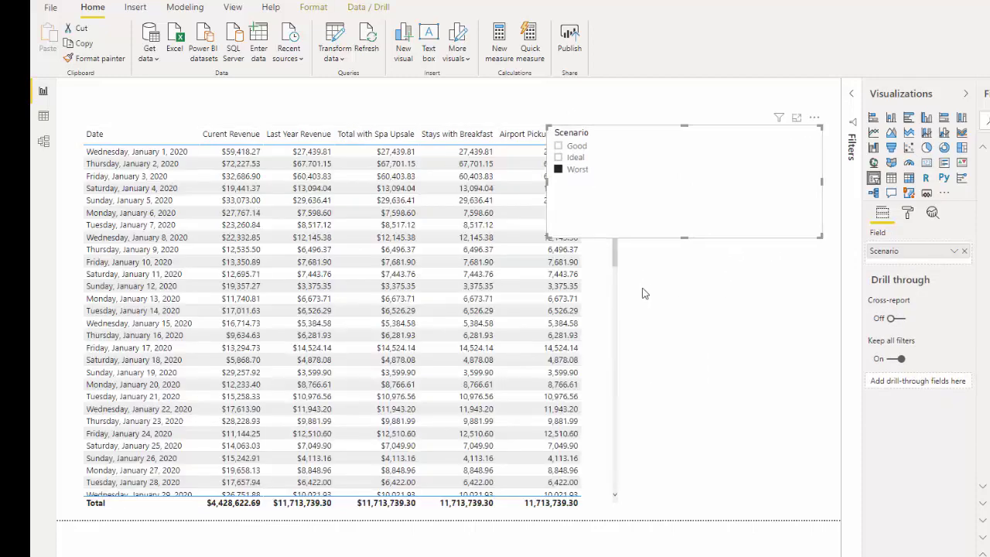
{"action": "left_click_drag", "start_coordinate": [639, 135], "coordinate": [660, 288]}
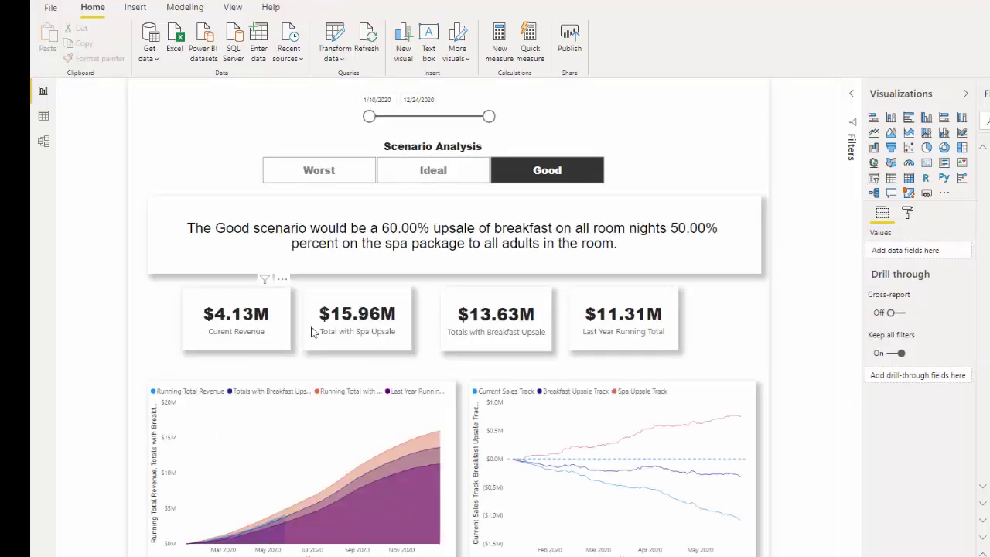
Add a fifth card showing Airport Pickup Upsale to the row of four revenue cards.
{"action": "left_click", "coordinate": [246, 340]}
{"action": "left_click", "coordinate": [370, 336], "text": "ctrl"}
{"action": "left_click", "coordinate": [497, 335], "text": "ctrl"}
{"action": "left_click", "coordinate": [610, 328], "text": "ctrl"}
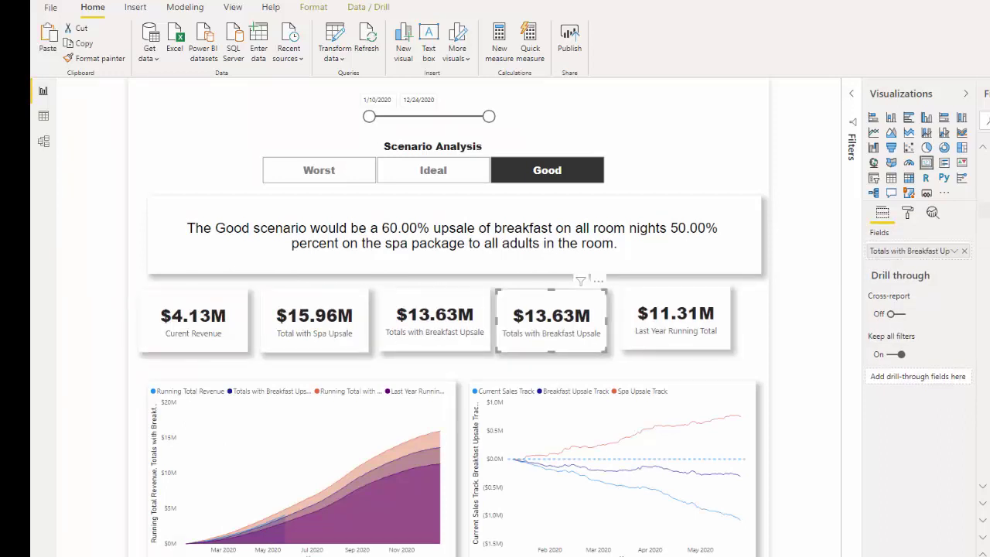
{"action": "left_click_drag", "start_coordinate": [986, 240], "coordinate": [913, 251]}
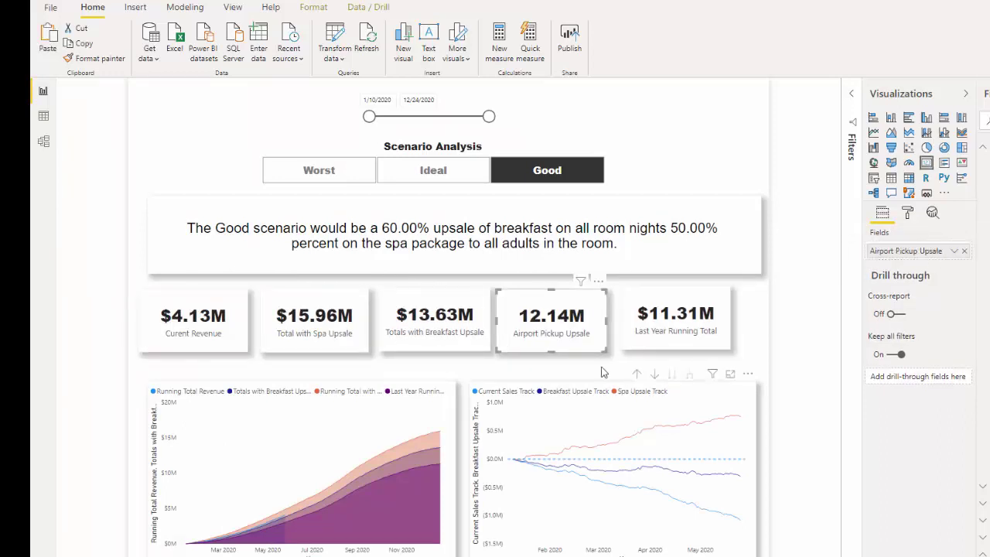
{"action": "left_click", "coordinate": [456, 340]}
{"action": "left_click", "coordinate": [309, 340]}
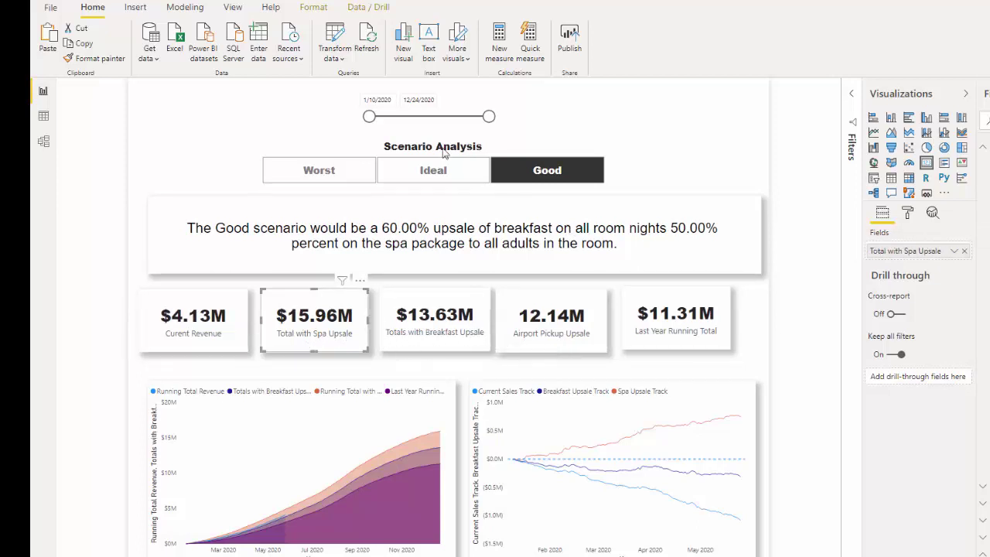
Test the cards by switching the scenario to Ideal, then Worst, then back to Good.
{"action": "left_click", "coordinate": [433, 170]}
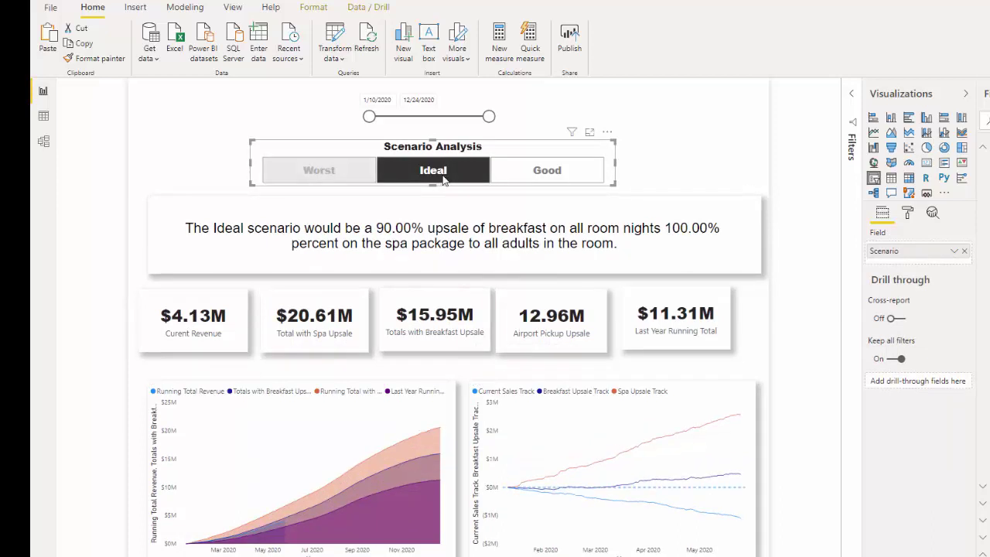
{"action": "left_click", "coordinate": [321, 174]}
{"action": "left_click", "coordinate": [556, 177]}
{"action": "left_click", "coordinate": [514, 222]}
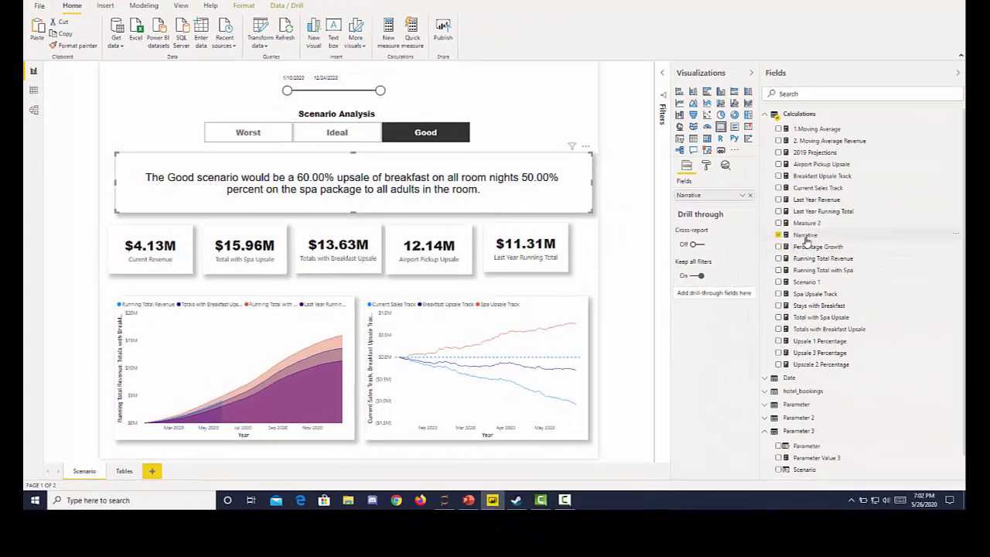
Append FORMAT([Upsale 3 Percentage],"Percent") plus ' of the airport shuttle' text to the Narrative measure.
{"action": "left_click", "coordinate": [805, 235]}
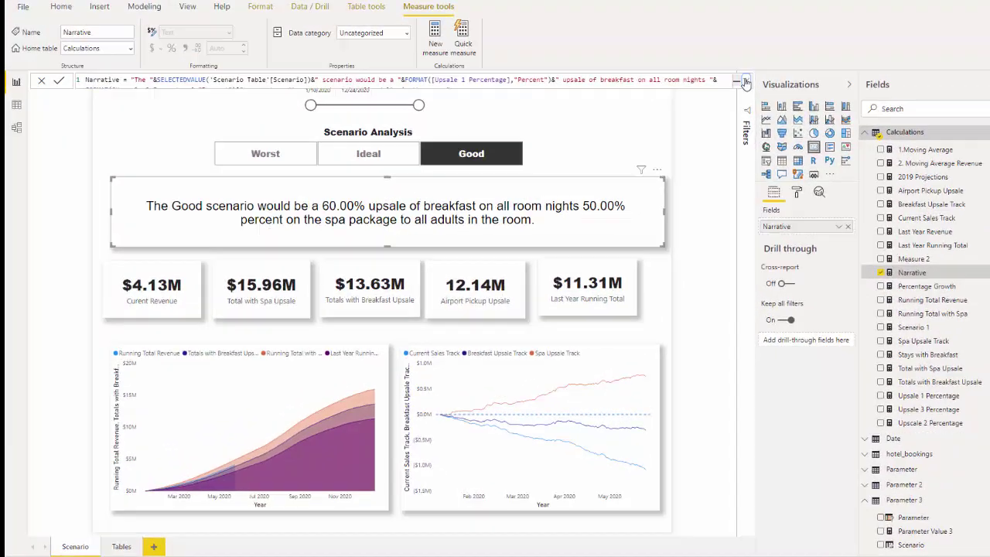
{"action": "left_click", "coordinate": [655, 69]}
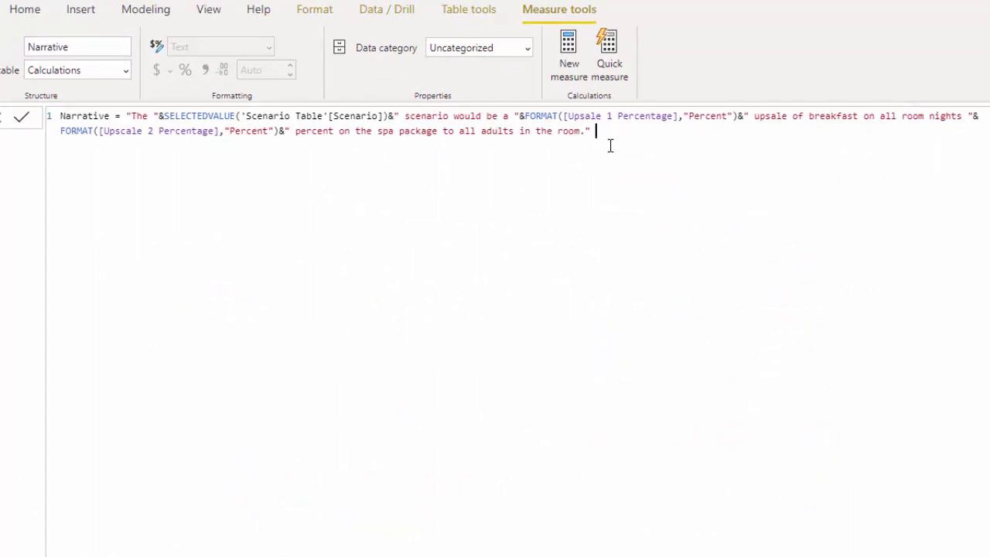
{"action": "type", "text": "ororm"}
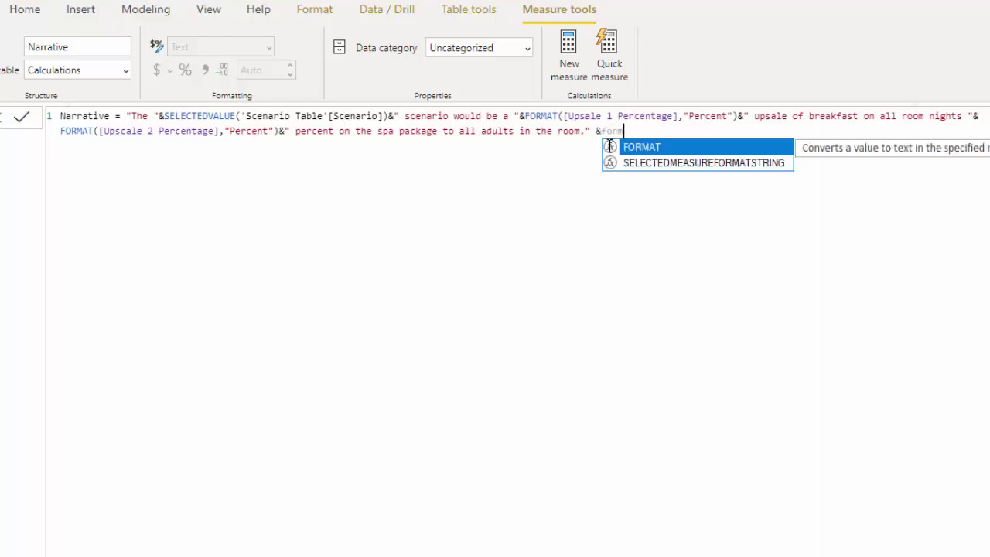
{"action": "key", "text": "Tab"}
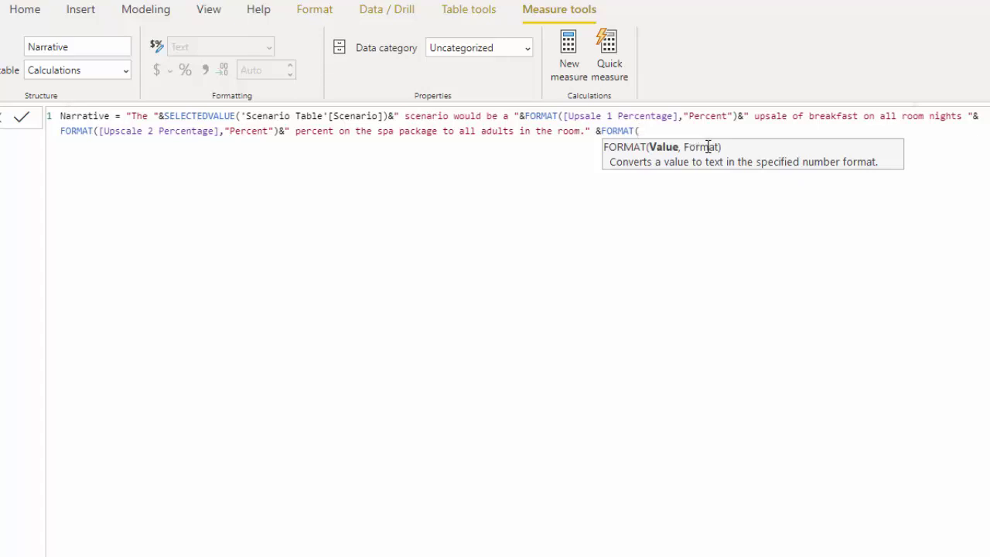
{"action": "type", "text": "us"}
{"action": "key", "text": "BackSpace"}
{"action": "type", "text": "ps"}
{"action": "type", "text": "sa"}
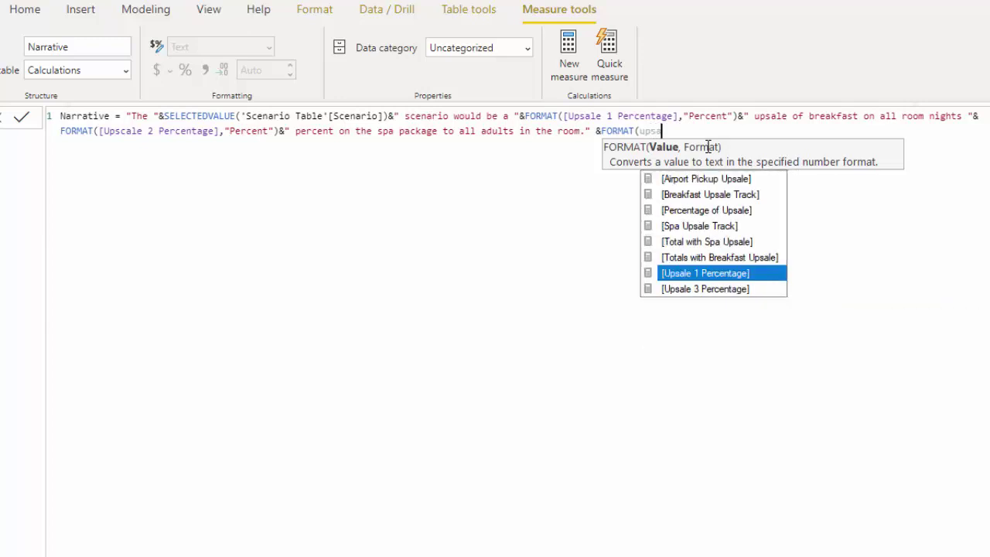
{"action": "left_click", "coordinate": [716, 290]}
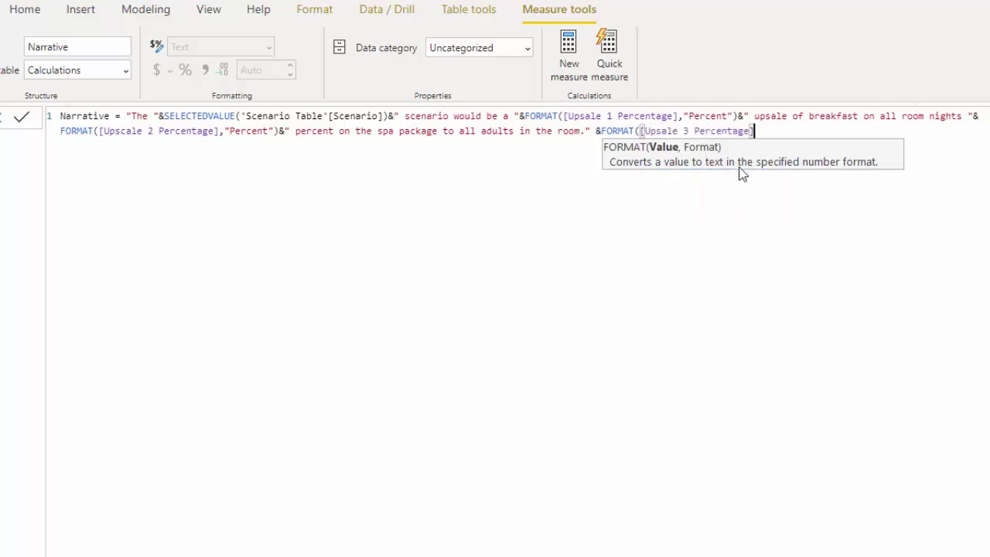
{"action": "type", "text": ",\"Perce"}
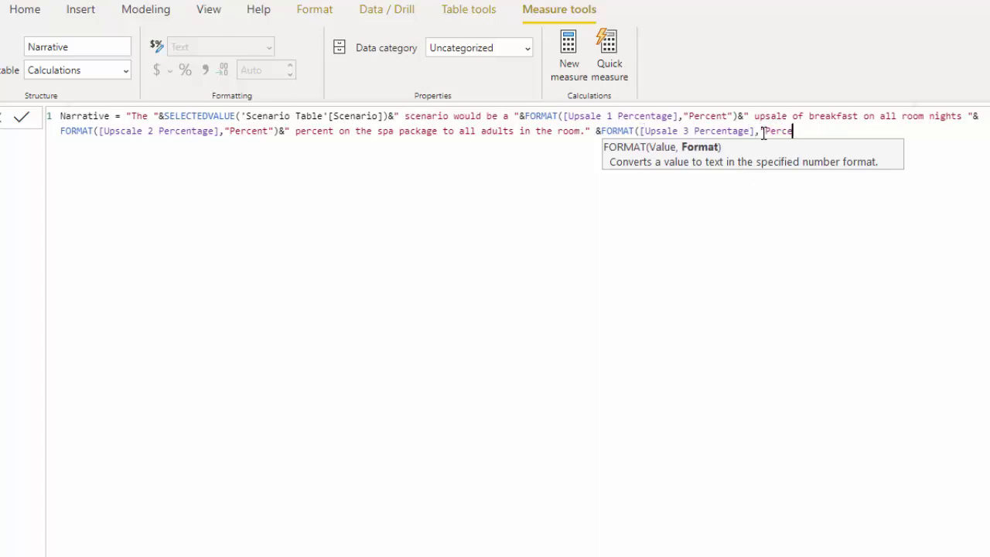
{"action": "type", "text": "nt\""}
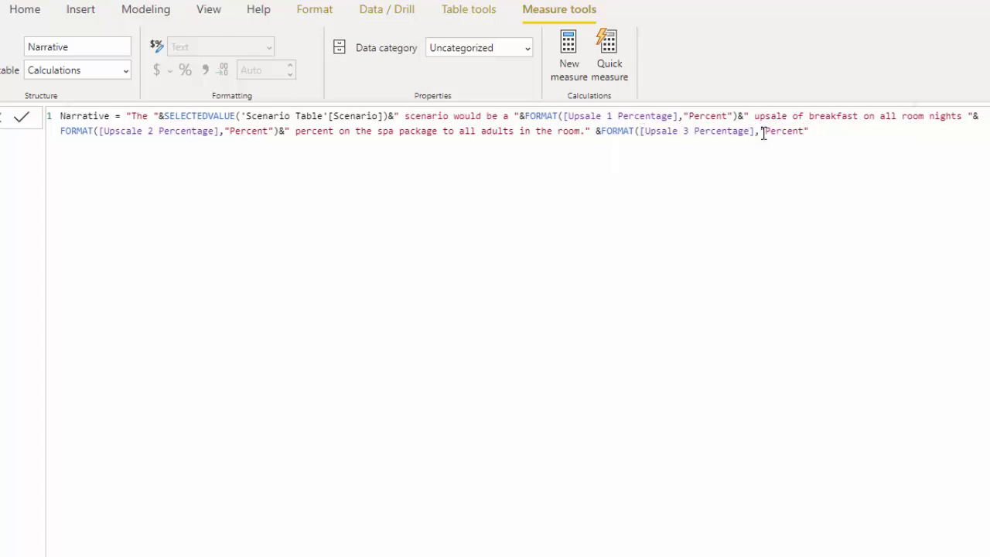
{"action": "type", "text": ")& of the"}
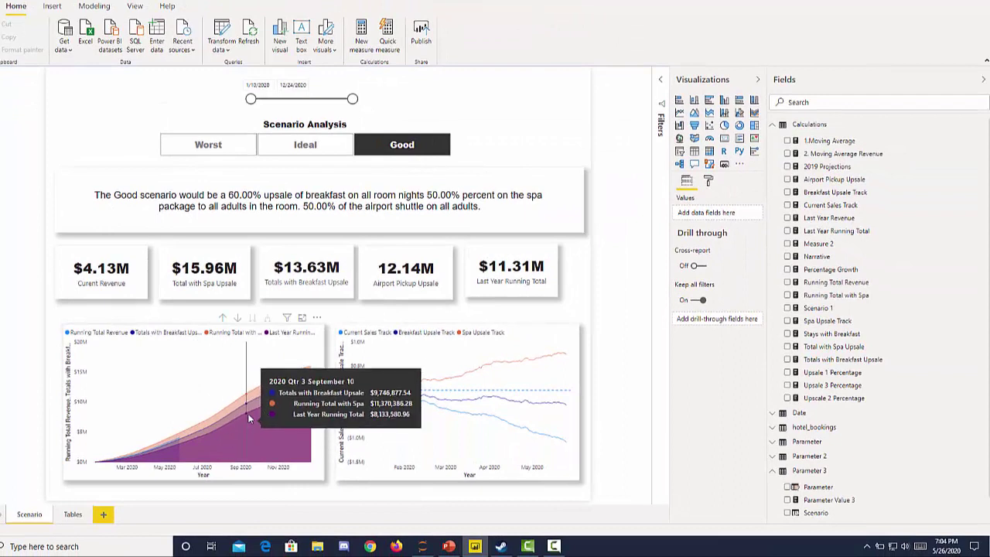
Select the running-total area chart and switch the scenario to Worst, then Ideal.
{"action": "left_click", "coordinate": [278, 444]}
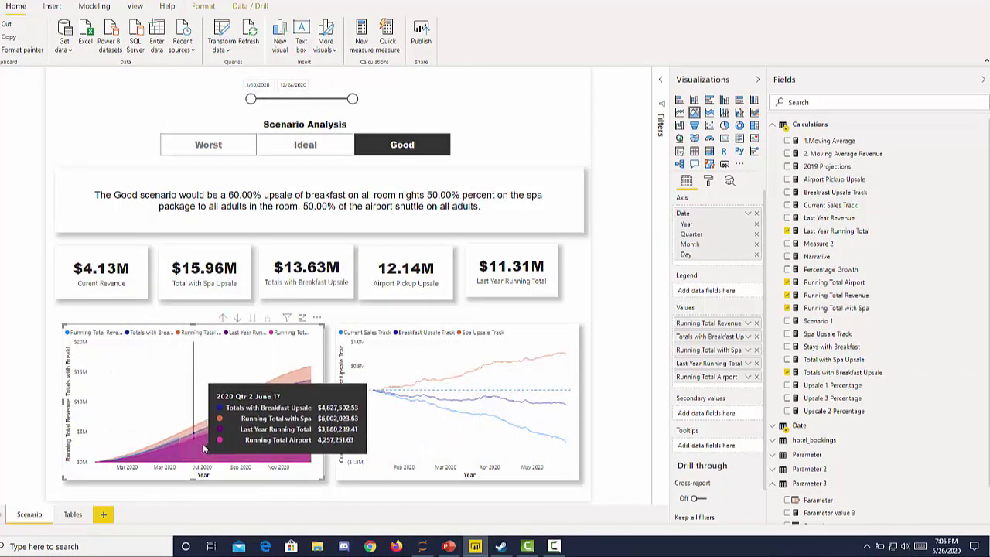
{"action": "left_click", "coordinate": [233, 147]}
{"action": "left_click", "coordinate": [269, 147]}
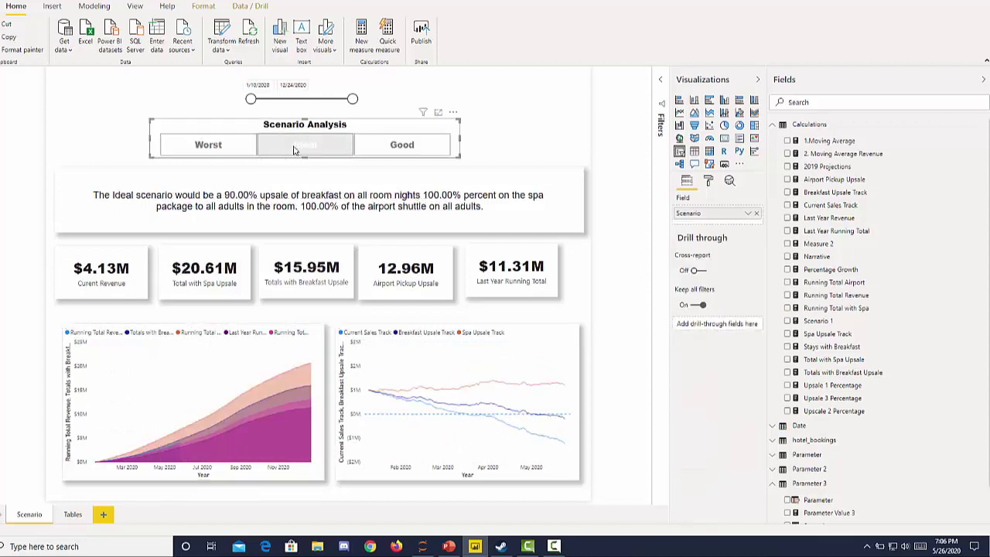